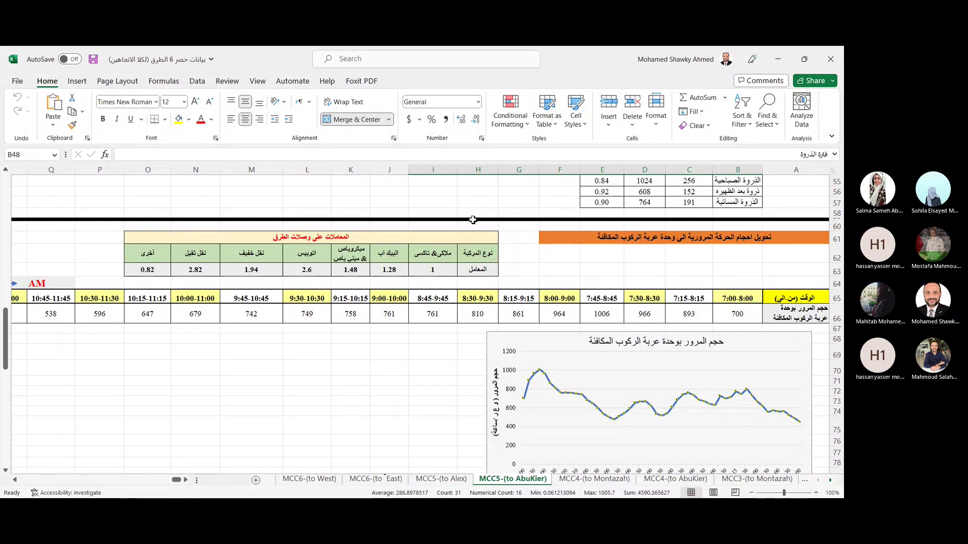
double_click(586, 72)
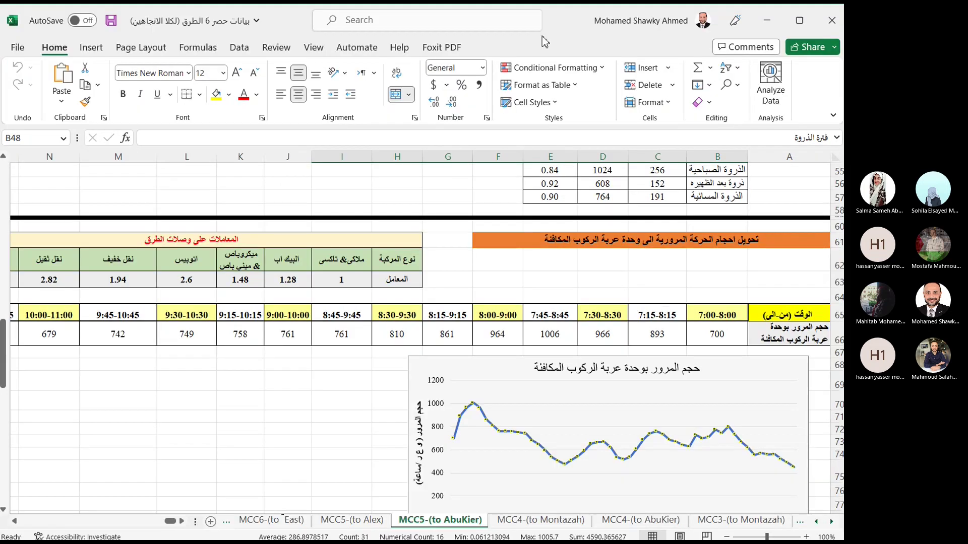
click(802, 23)
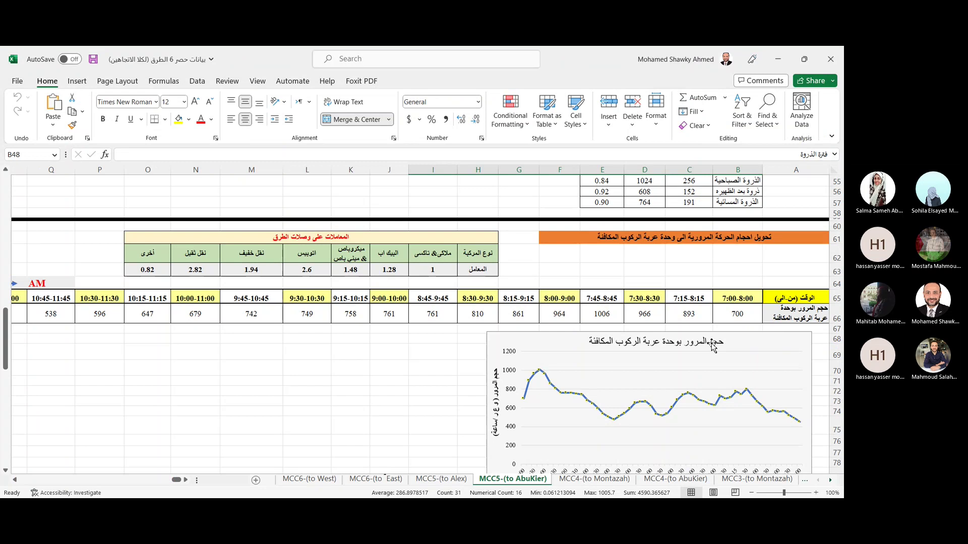
scroll(492, 391, down, 1)
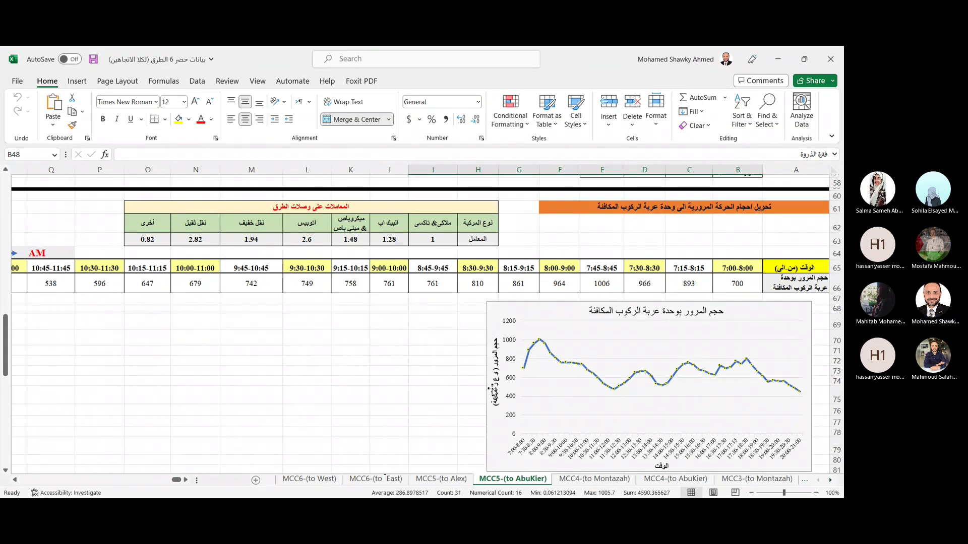
Open the MCC3-(to Montazah) sheet and examine its vehicle counts, hourly totals, charts, peak-hour table and passenger-car-unit conversion
click(756, 479)
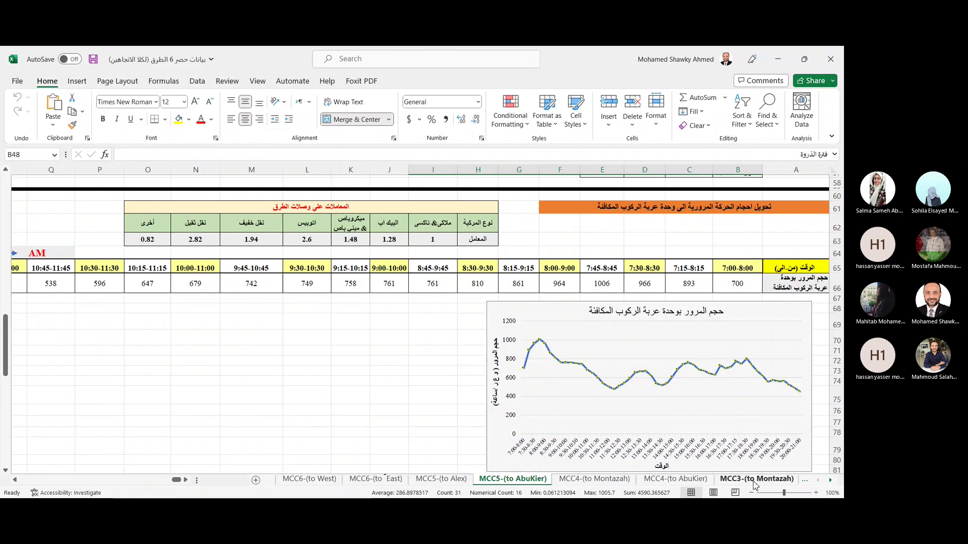
scroll(661, 411, up, 5)
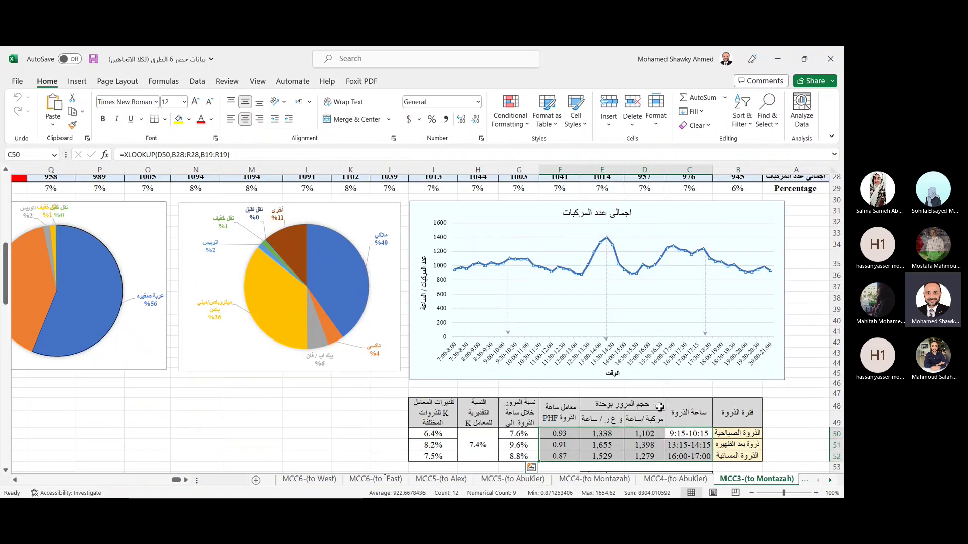
scroll(661, 409, up, 6)
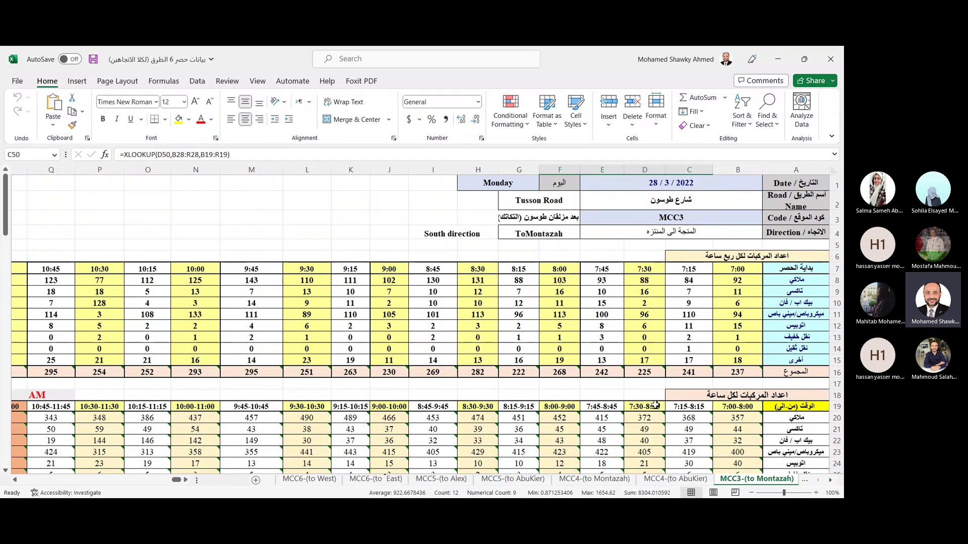
scroll(654, 406, down, 5)
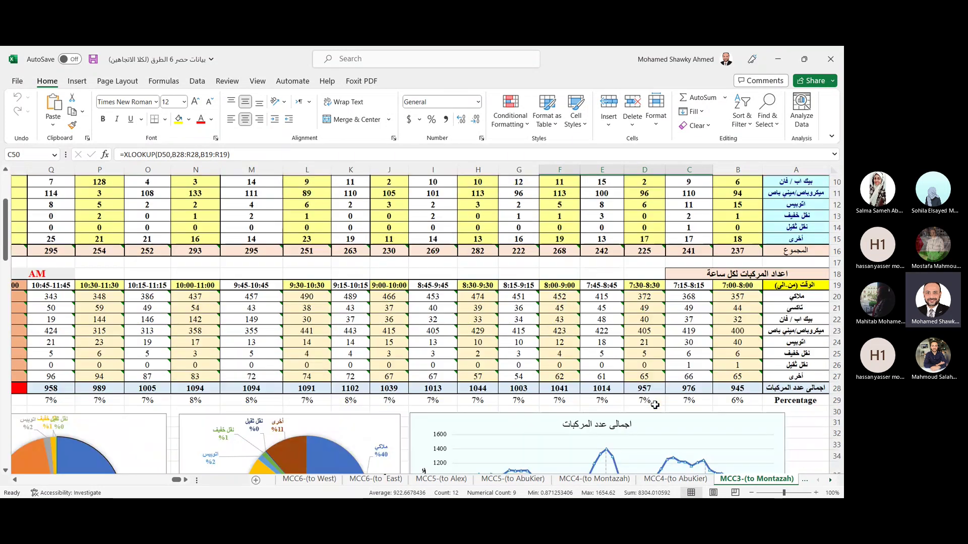
scroll(656, 408, down, 3)
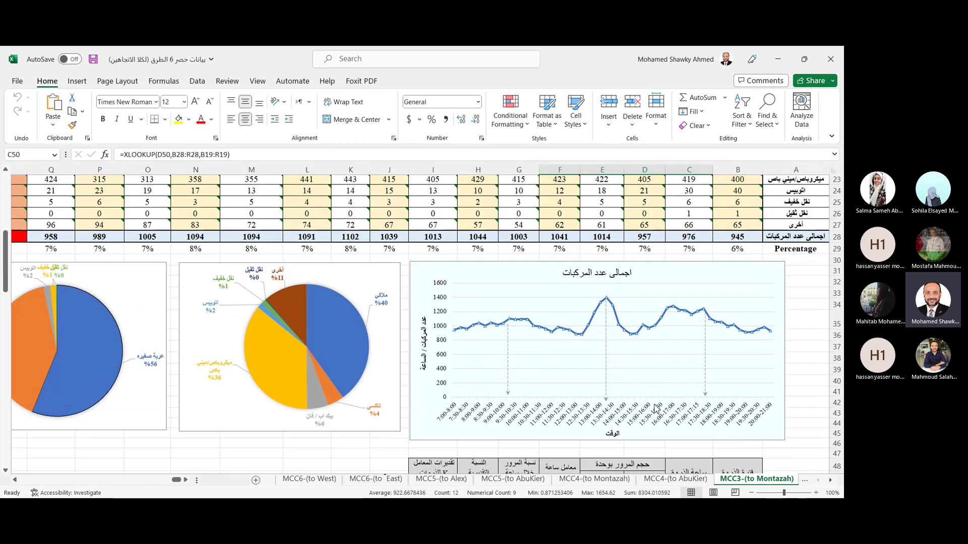
scroll(655, 408, down, 1)
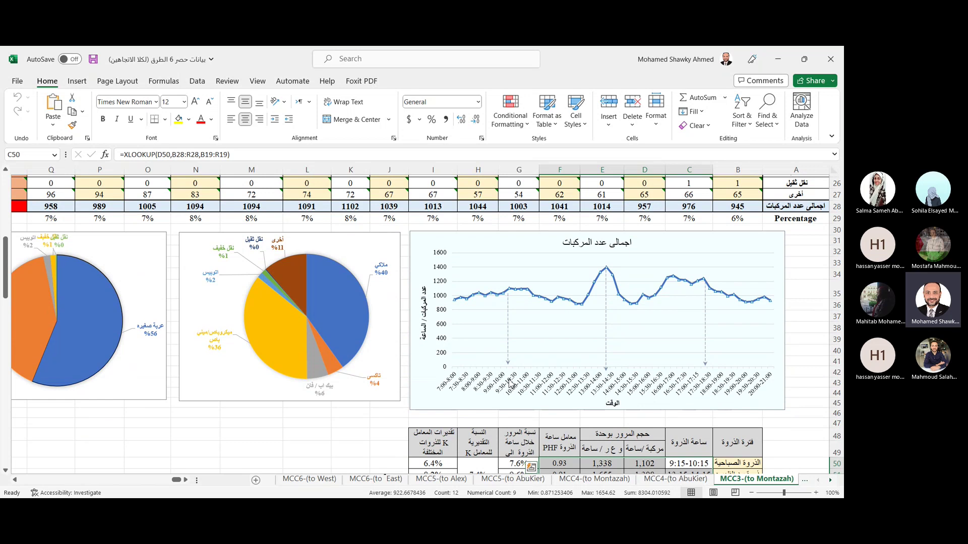
scroll(500, 378, down, 3)
scroll(500, 379, down, 5)
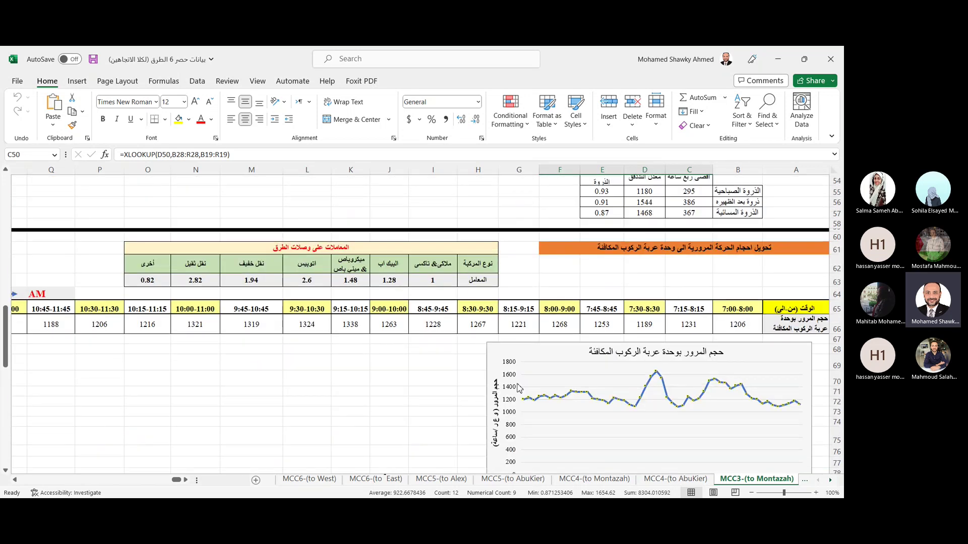
On the MCC4-(to AbuKier) sheet, widen the passenger-car-unit traffic volume chart so it extends to about column O
click(673, 481)
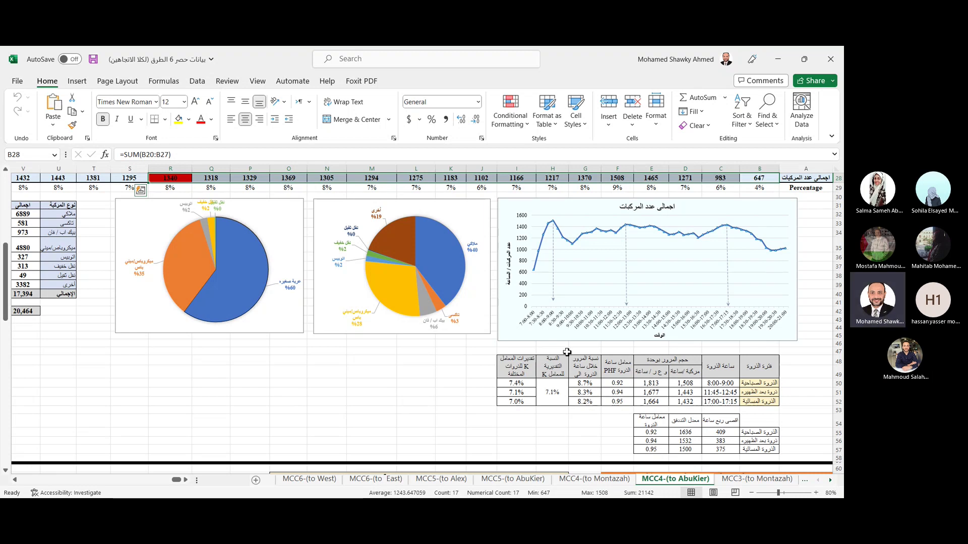
scroll(558, 353, down, 3)
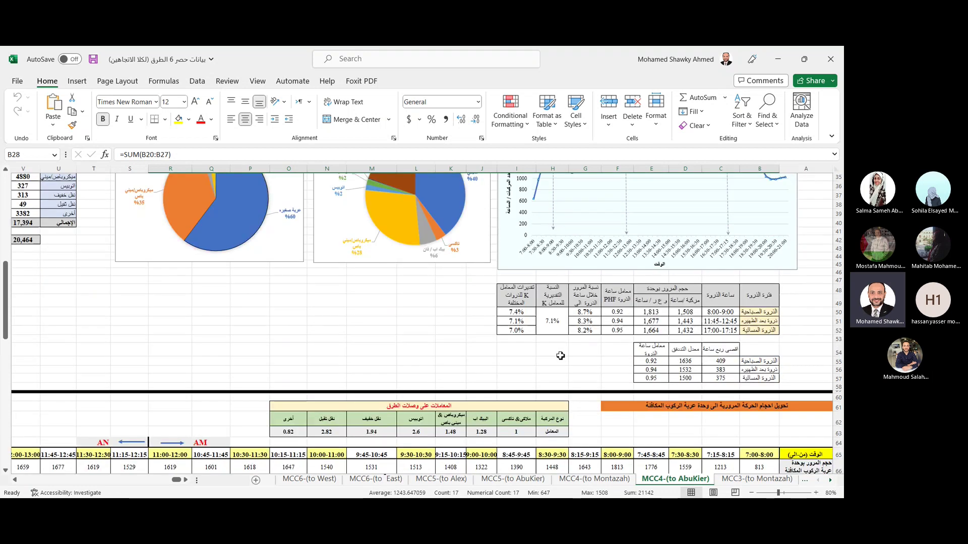
scroll(561, 356, down, 6)
scroll(560, 356, down, 1)
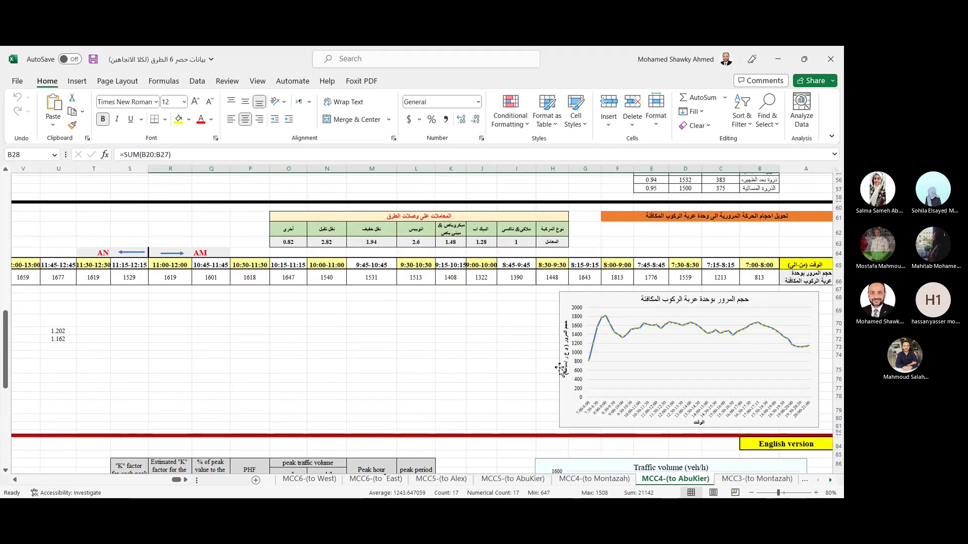
drag(571, 403, 302, 361)
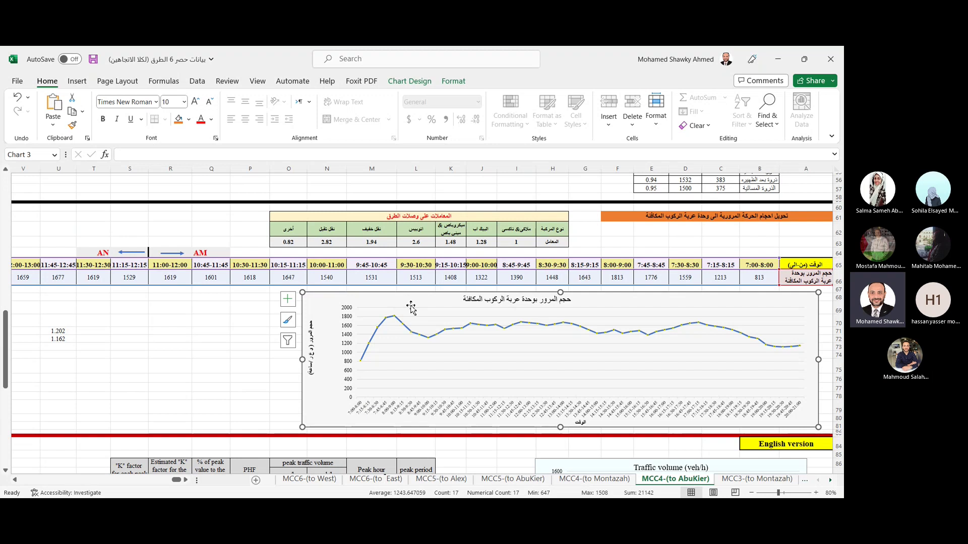
Highlight the 8:30 column of the quarter-hour counts and the four private-car counts from 8:30 to 9:15 (H8:K8)
scroll(411, 305, up, 13)
scroll(411, 305, up, 5)
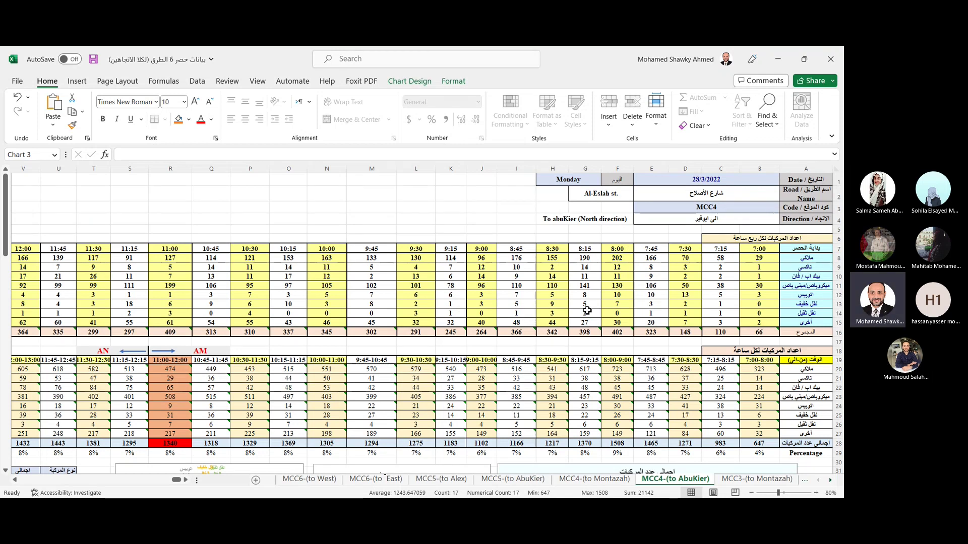
drag(552, 249, 549, 330)
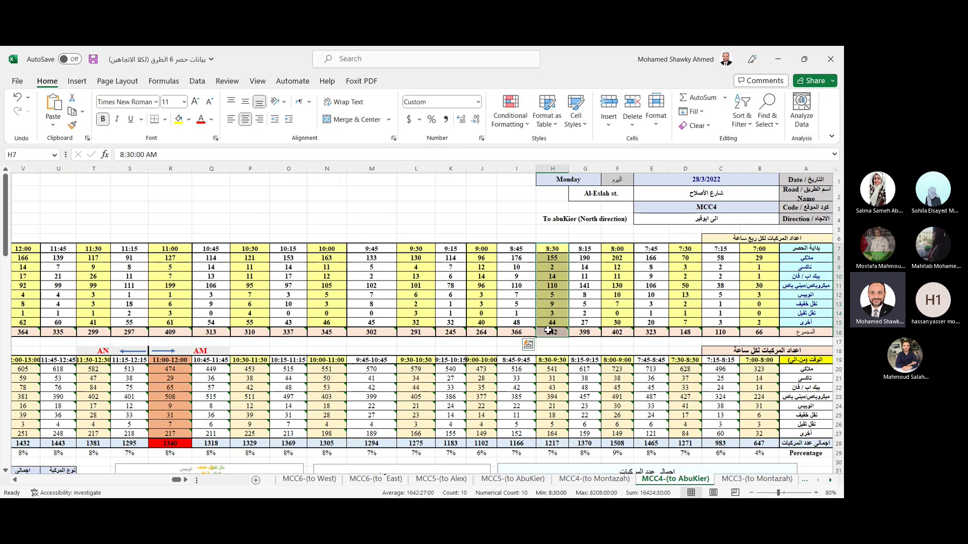
click(554, 260)
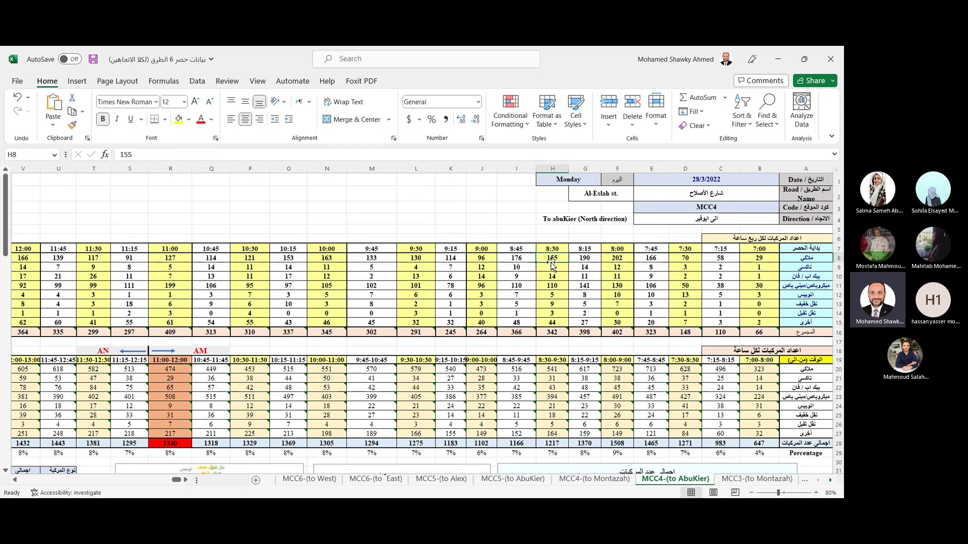
drag(554, 260, 452, 259)
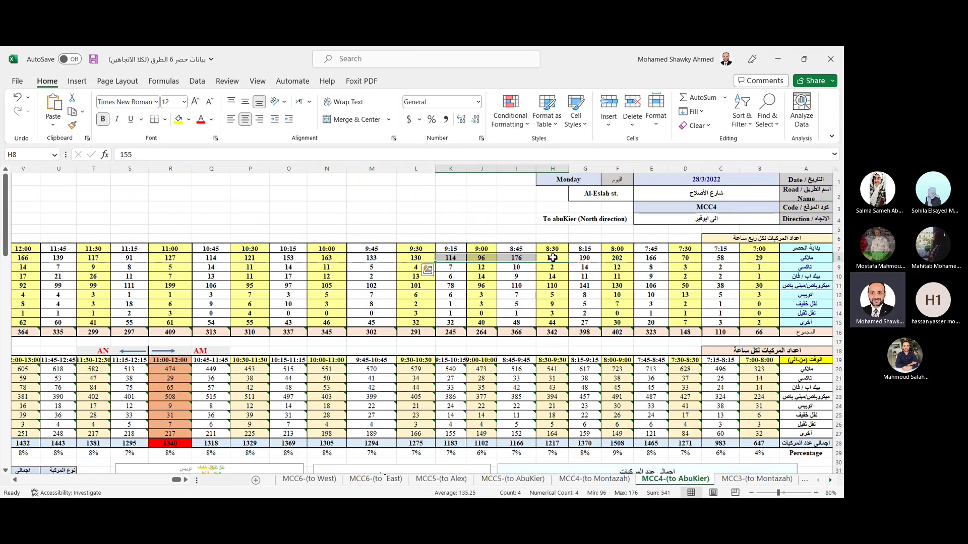
Inspect the SUM formulas behind the hourly private-car counts for 8:00-9:00 (F20) and 8:15-9:15 (G20)
scroll(552, 257, down, 3)
scroll(551, 260, up, 2)
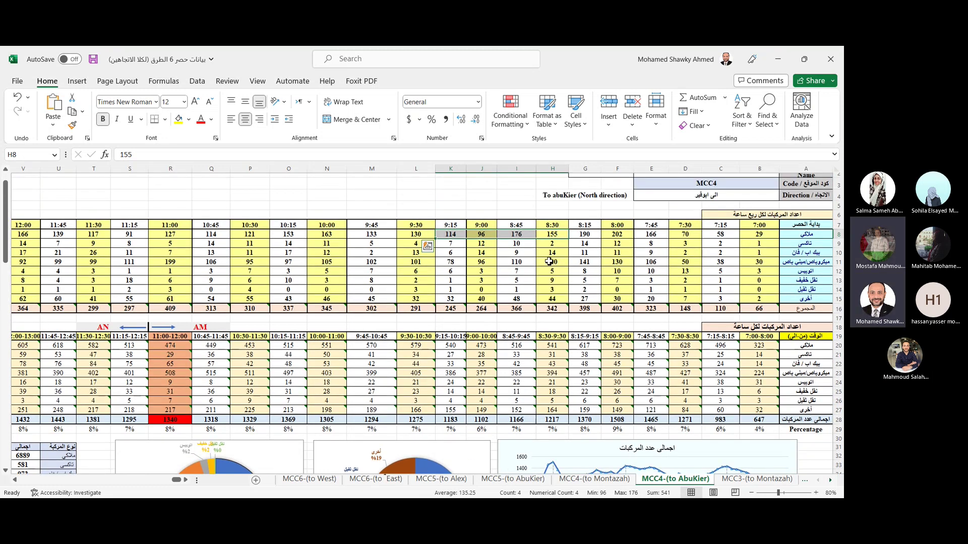
scroll(579, 302, down, 2)
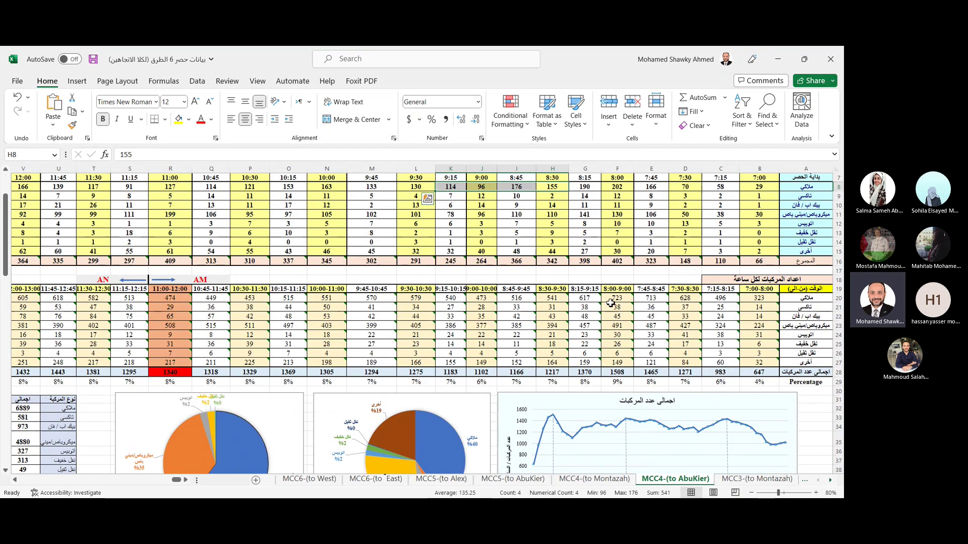
click(619, 303)
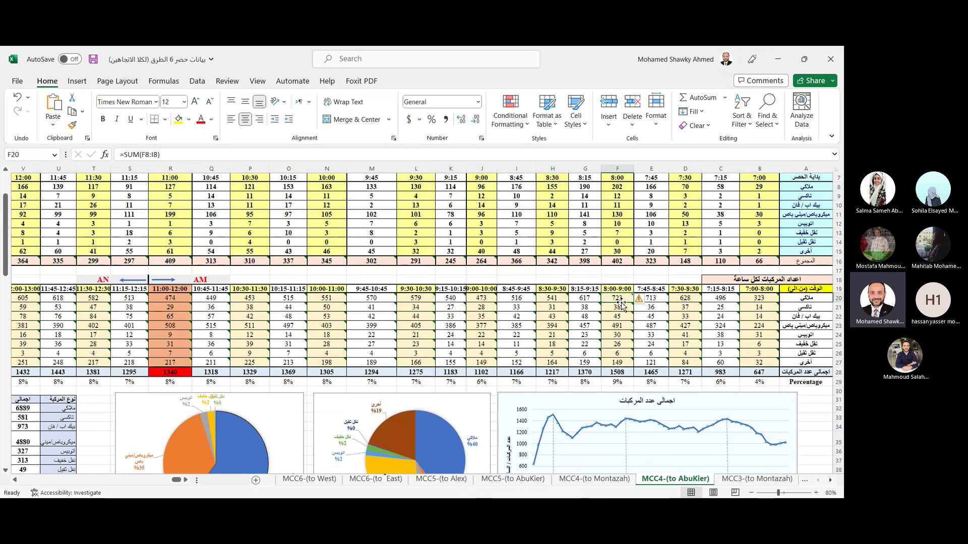
click(146, 156)
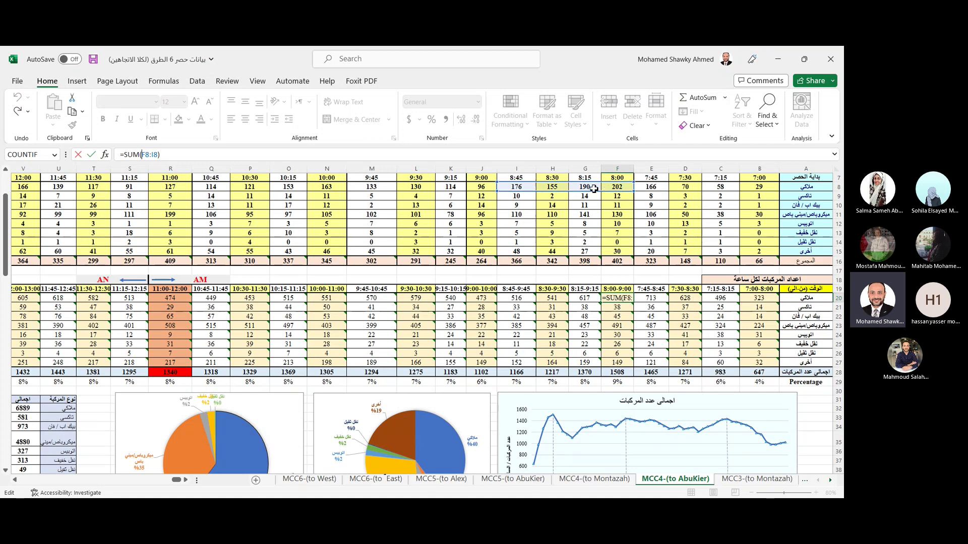
click(587, 298)
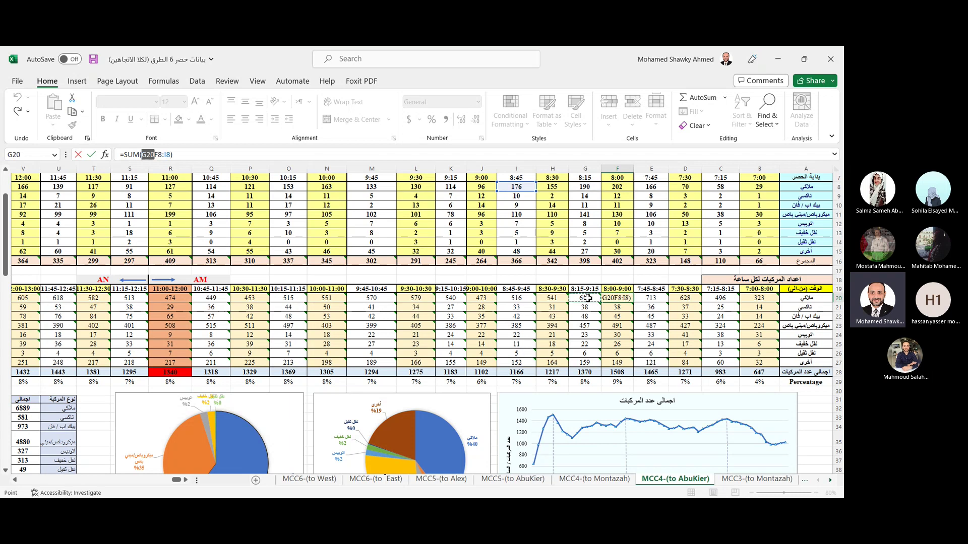
key(BackSpace)
key(Tab)
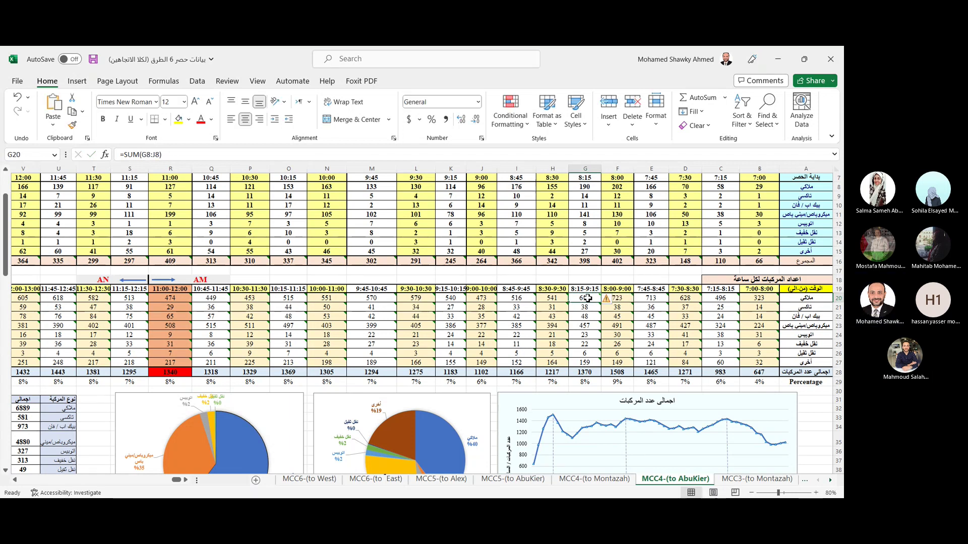
click(150, 154)
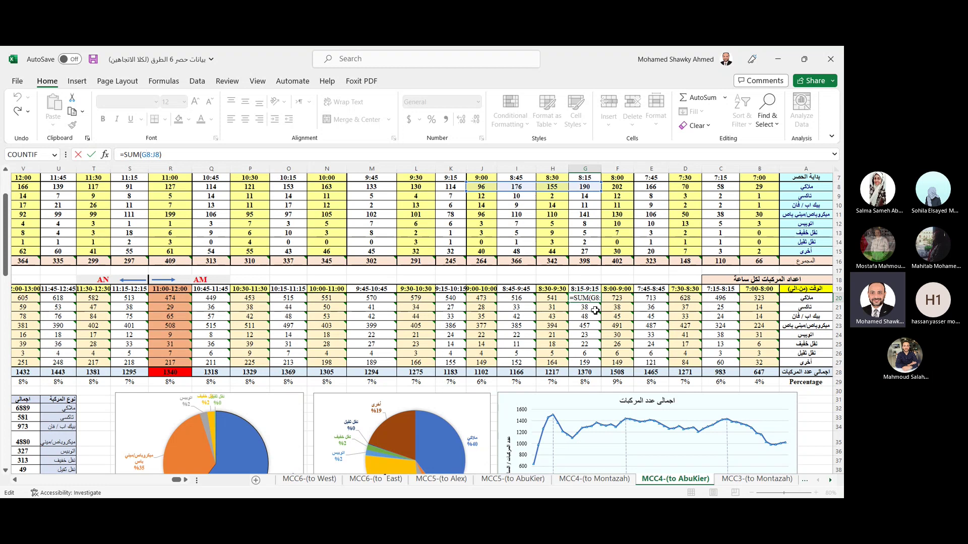
Examine the hourly totals, vehicle-type pie charts, total vehicles chart and peak-hour tables, and leave the G20 formula unchanged
scroll(661, 406, down, 1)
scroll(662, 407, down, 1)
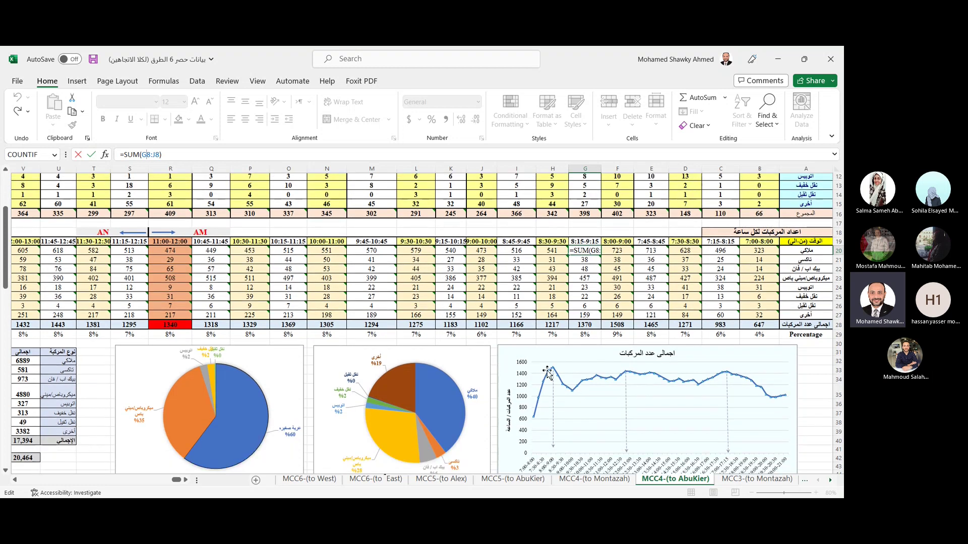
scroll(776, 396, down, 2)
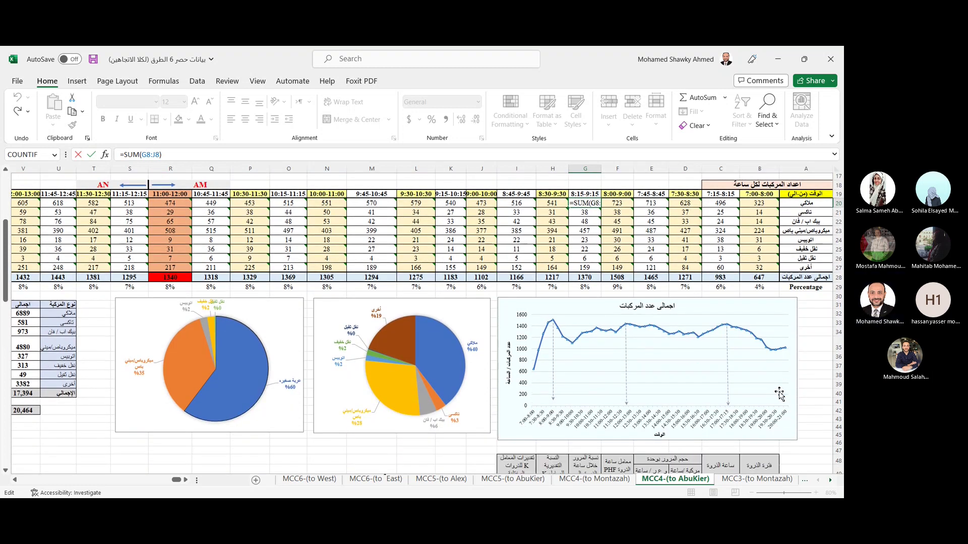
scroll(600, 333, down, 2)
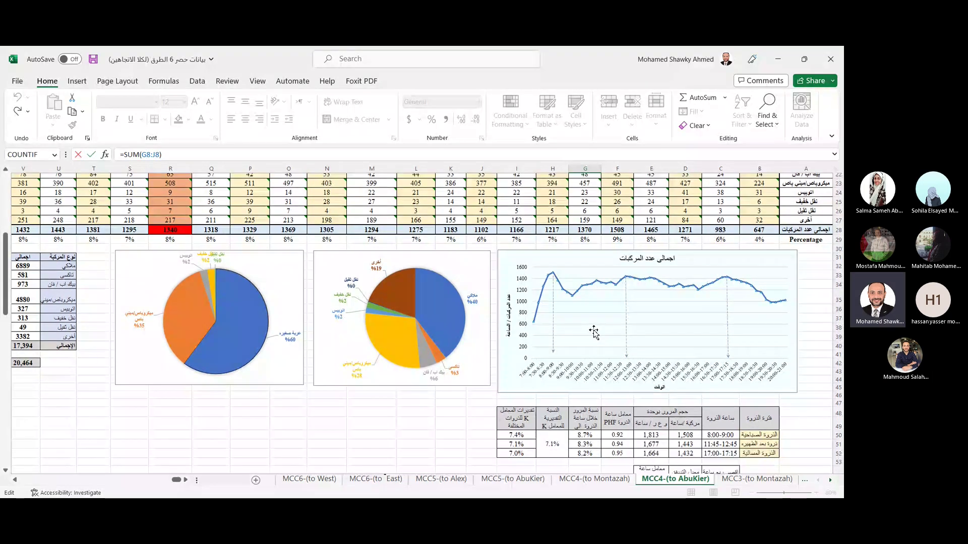
scroll(434, 335, down, 2)
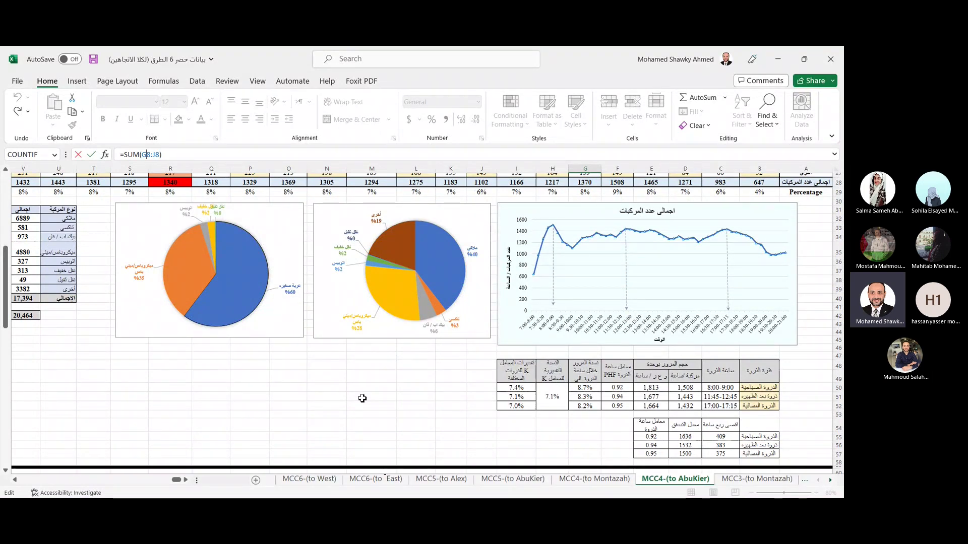
scroll(362, 397, down, 4)
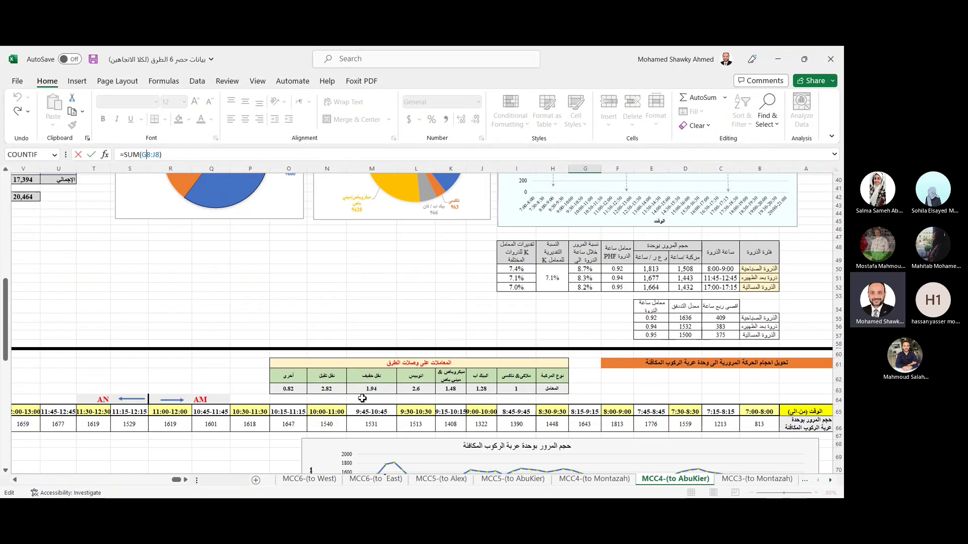
key(Escape)
Highlight the passenger-car-unit conversion factors table (H61:O63) and inspect the conversion formula behind the 7:00-8:00 volume (B66)
drag(554, 364, 475, 387)
scroll(476, 387, down, 1)
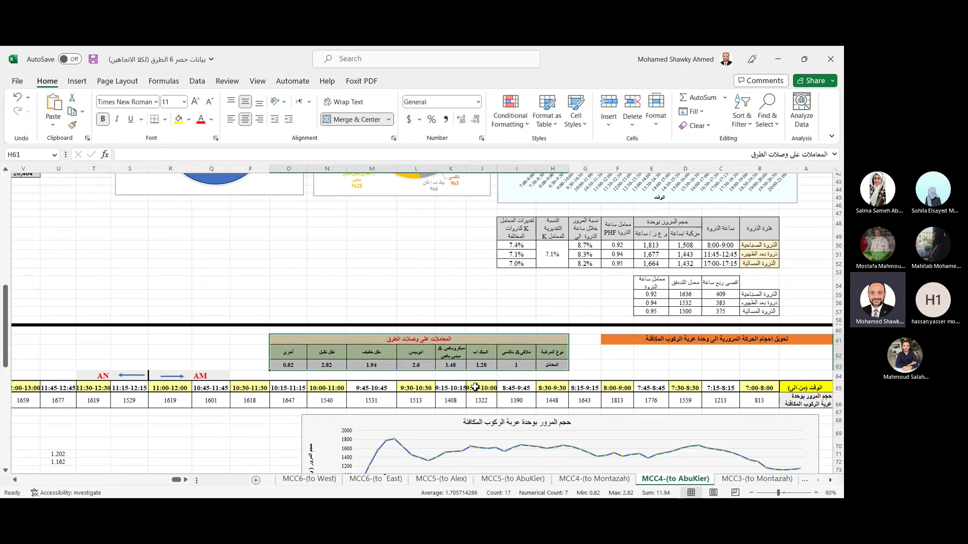
scroll(475, 387, up, 6)
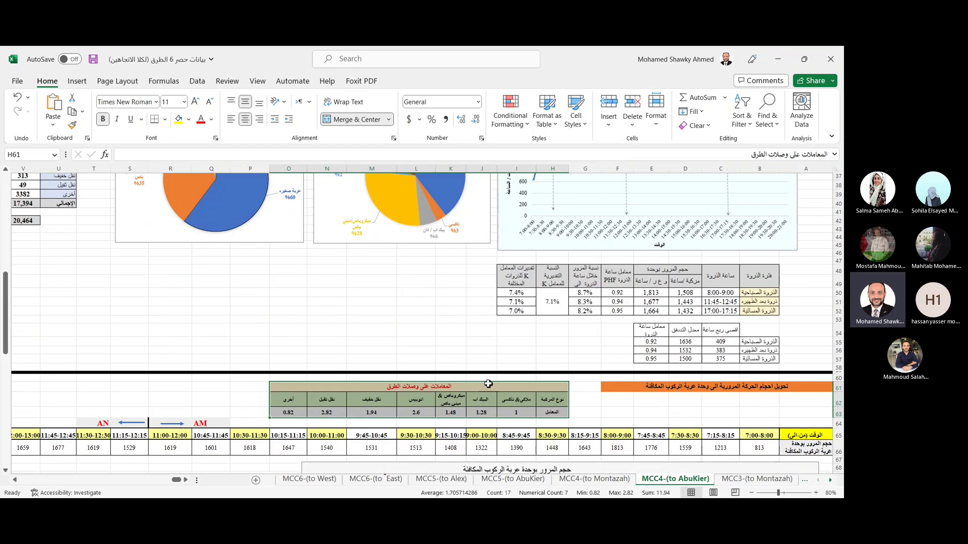
scroll(488, 384, down, 7)
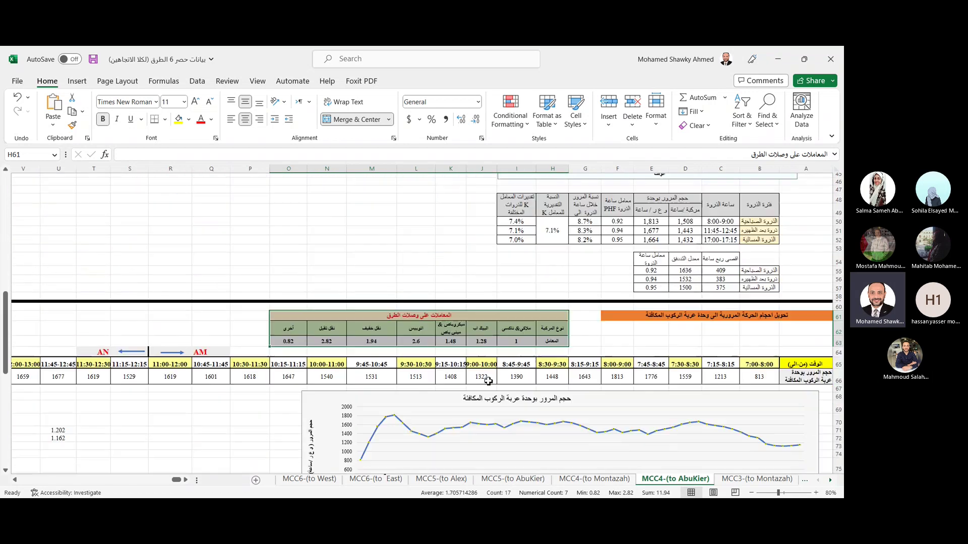
click(761, 377)
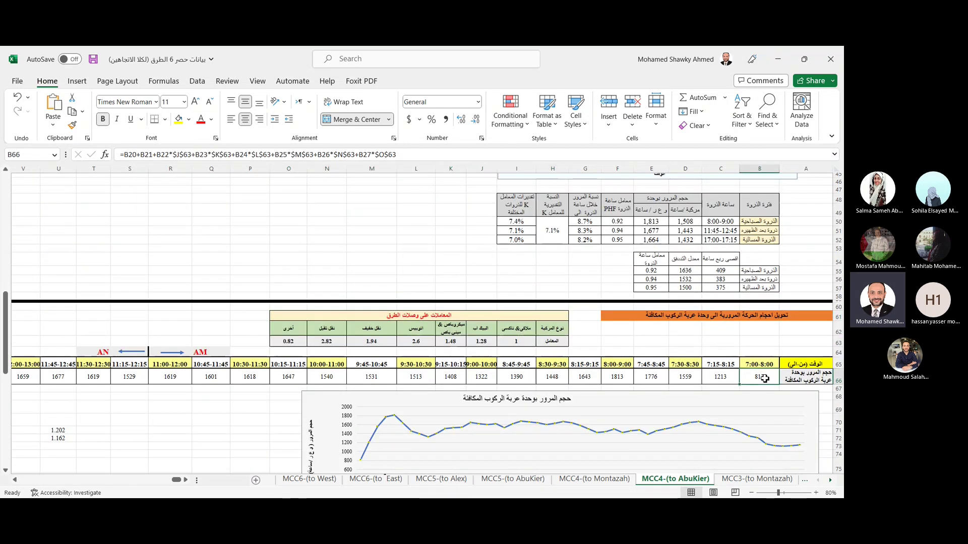
click(338, 156)
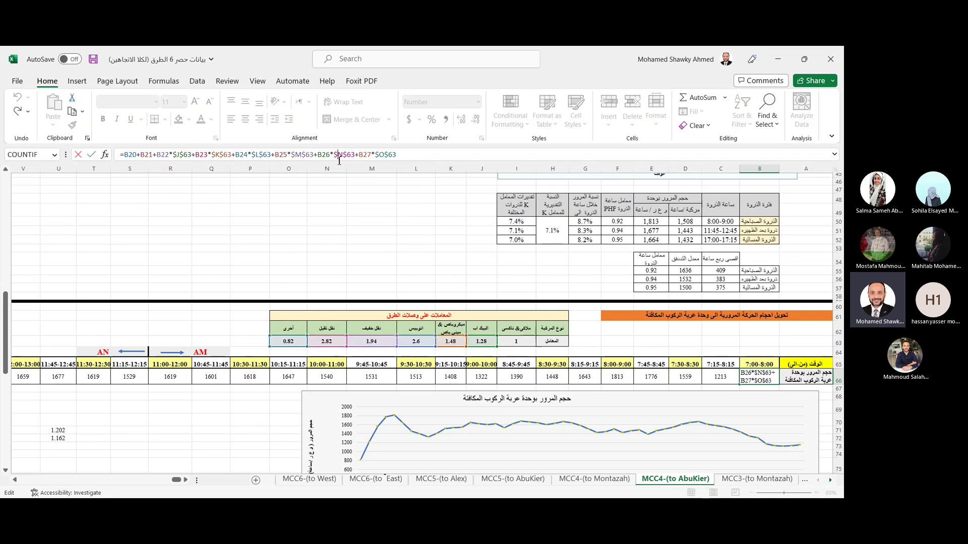
scroll(299, 237, down, 5)
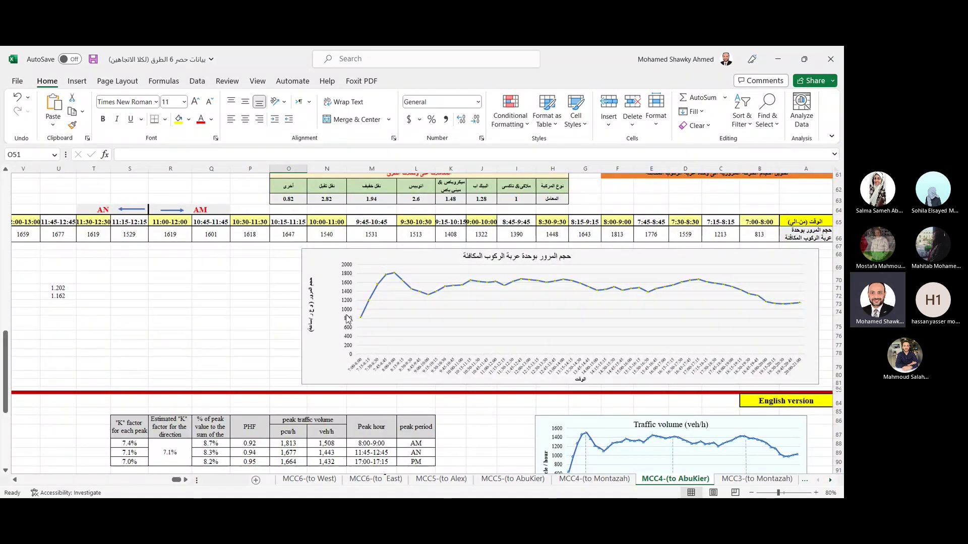
Inspect the data series of the Arabic passenger-car-unit volume chart and view its morning peak enlarged
click(327, 338)
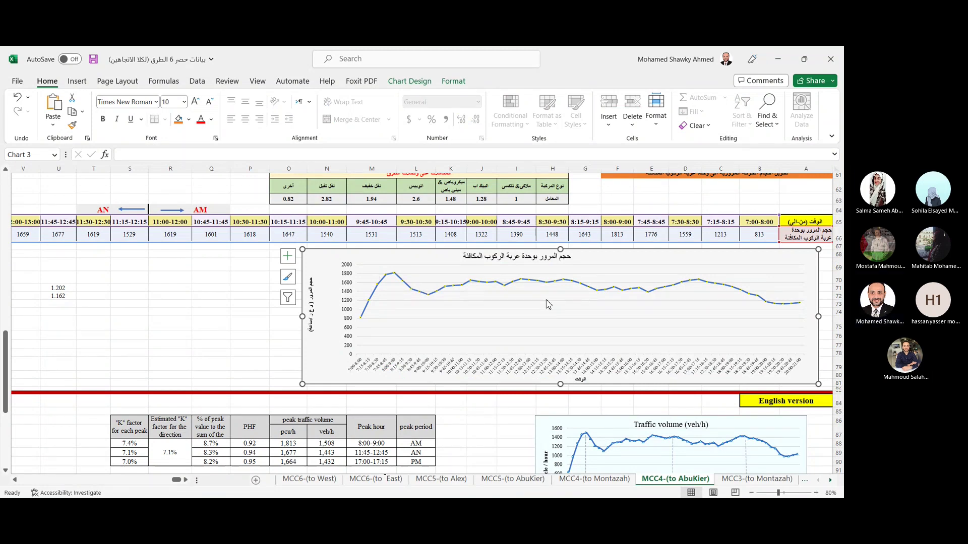
click(395, 278)
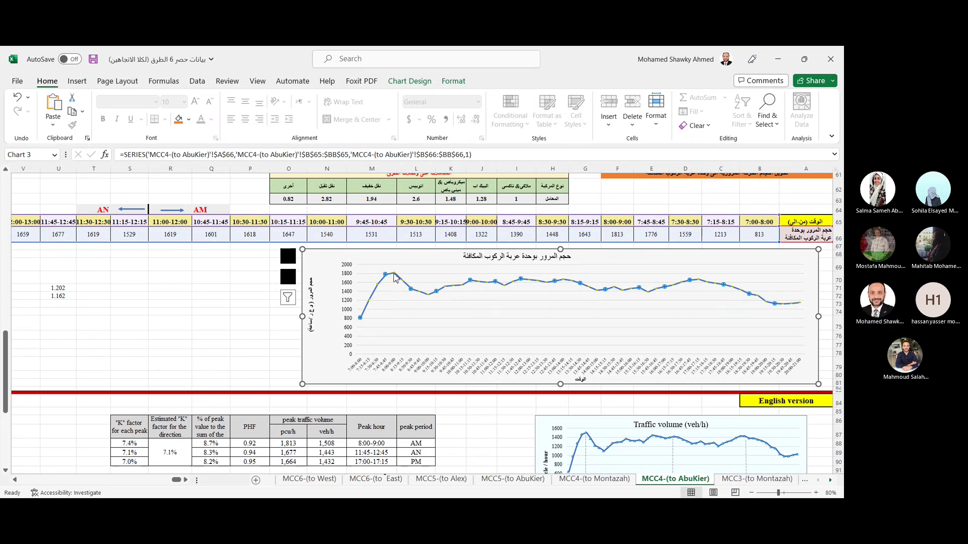
scroll(393, 276, up, 1)
click(815, 493)
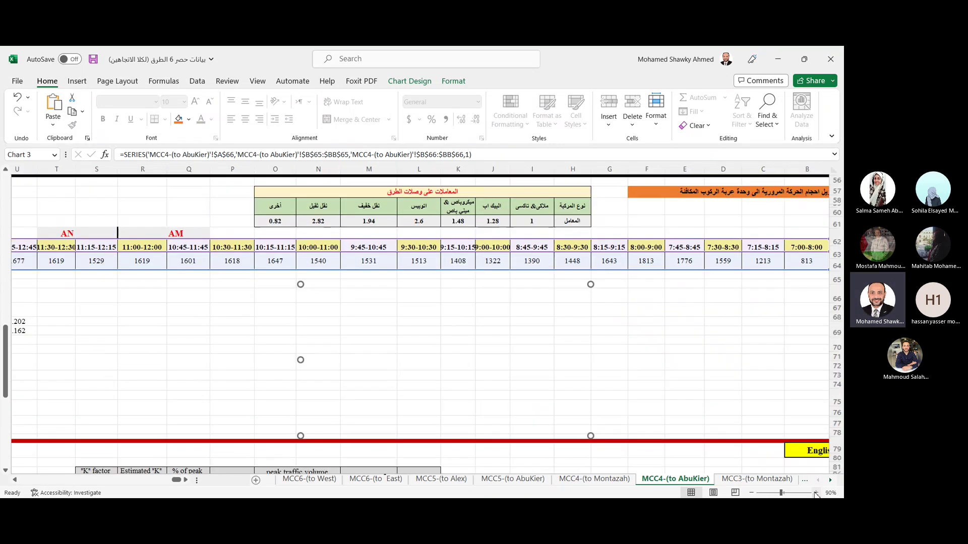
click(815, 493)
click(815, 493)
click(815, 493)
click(815, 493)
click(137, 361)
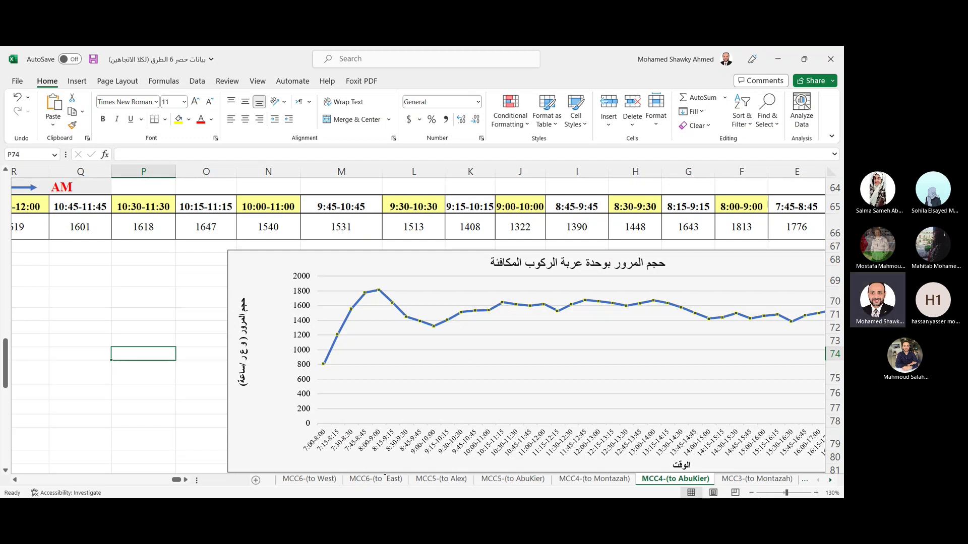
Narrow the Arabic passenger-car-unit volume chart so it extends only to about column K
click(752, 493)
click(752, 493)
click(752, 493)
click(752, 493)
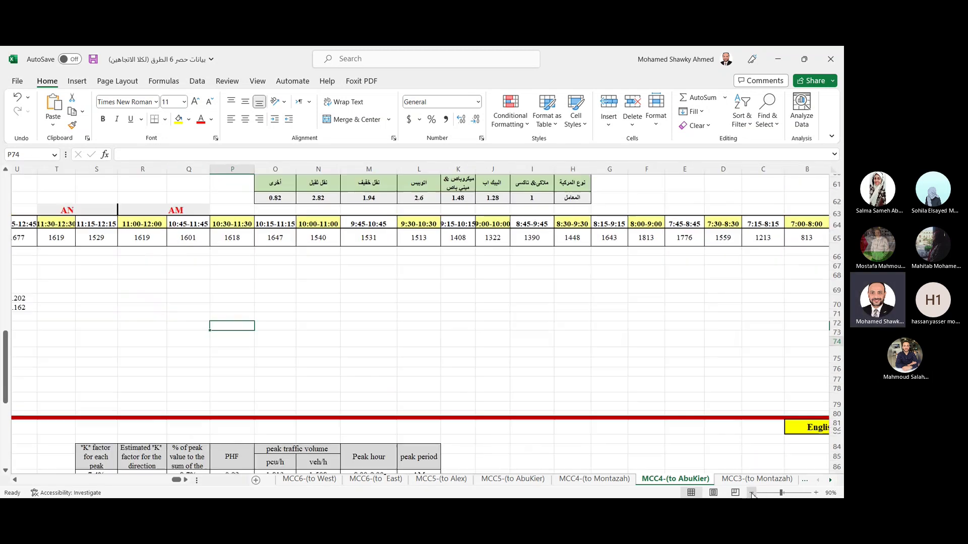
click(752, 493)
click(751, 493)
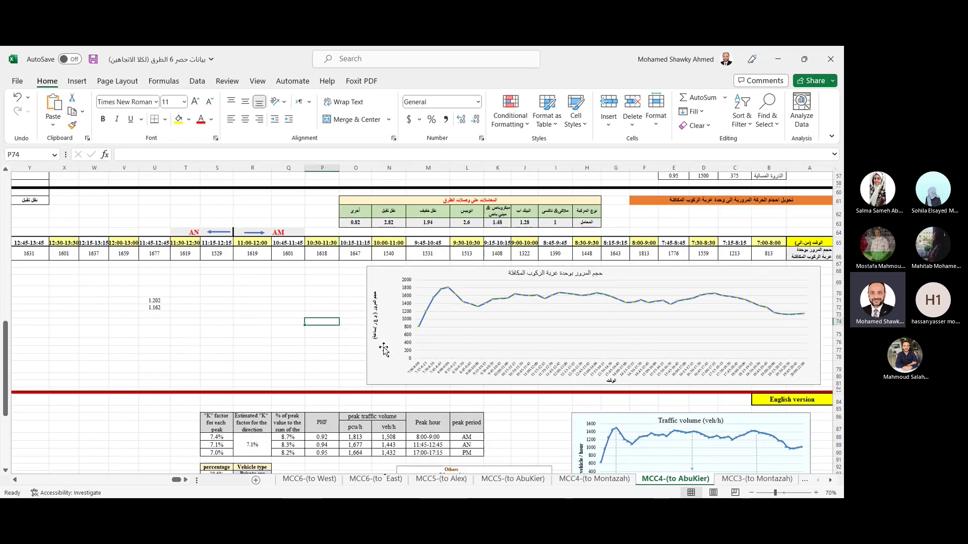
click(383, 349)
drag(367, 326, 499, 326)
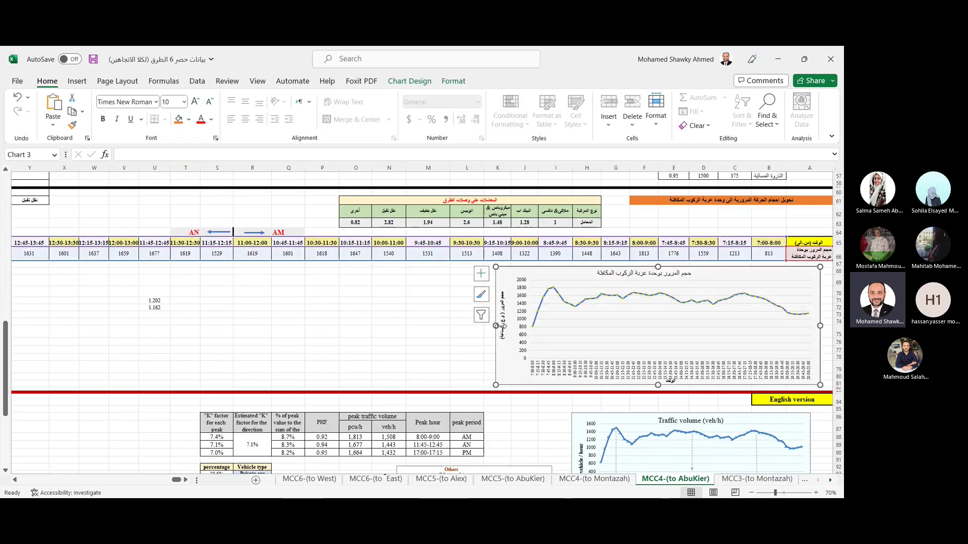
Examine the English-version peak-hour table and charts alongside the Arabic passenger-car-unit chart, conversion factors and peak-hour tables
scroll(501, 326, down, 3)
scroll(501, 327, down, 2)
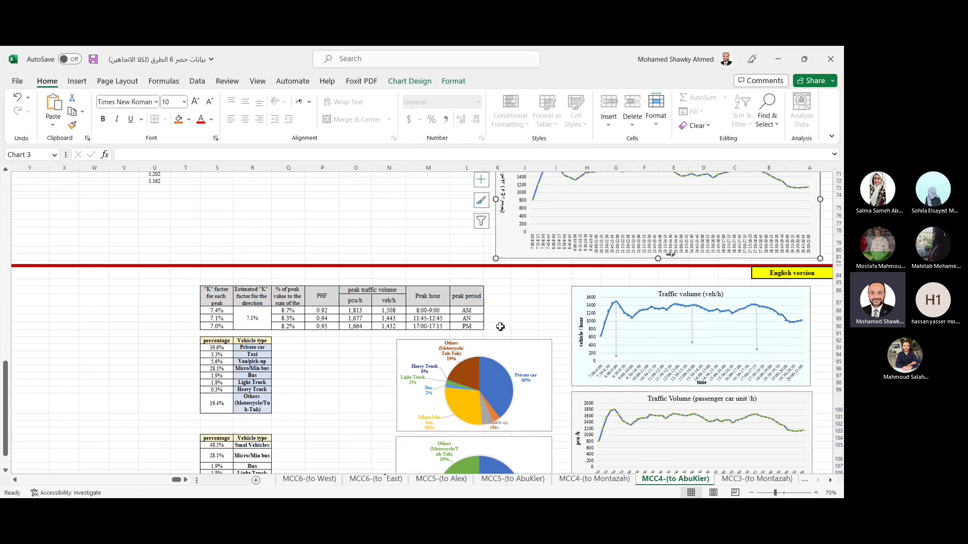
scroll(500, 327, up, 6)
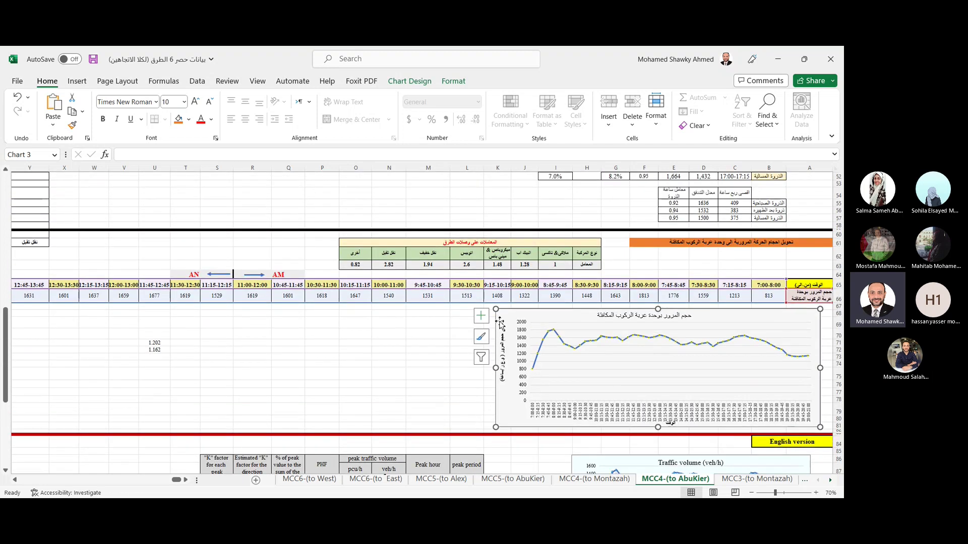
scroll(501, 324, down, 2)
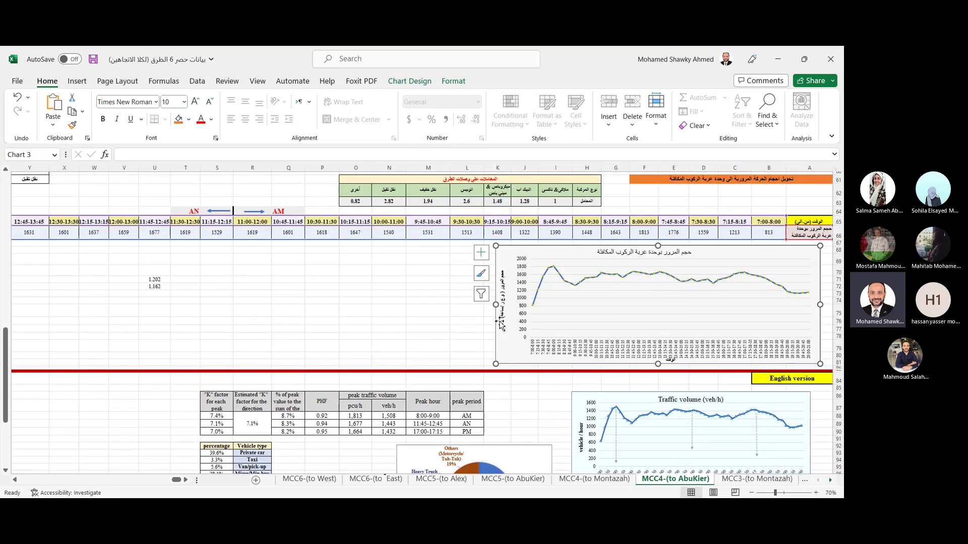
scroll(500, 324, down, 3)
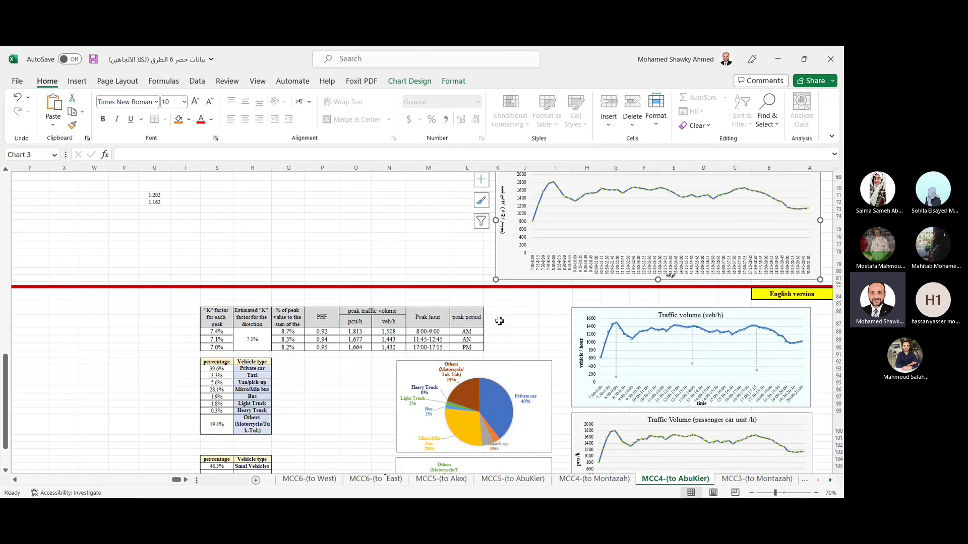
scroll(499, 321, up, 3)
scroll(501, 324, up, 4)
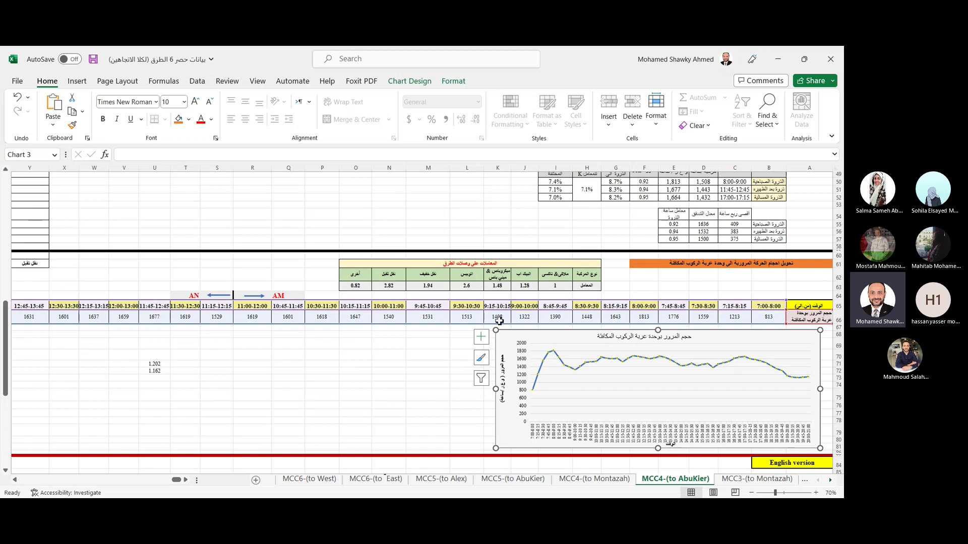
scroll(499, 321, up, 4)
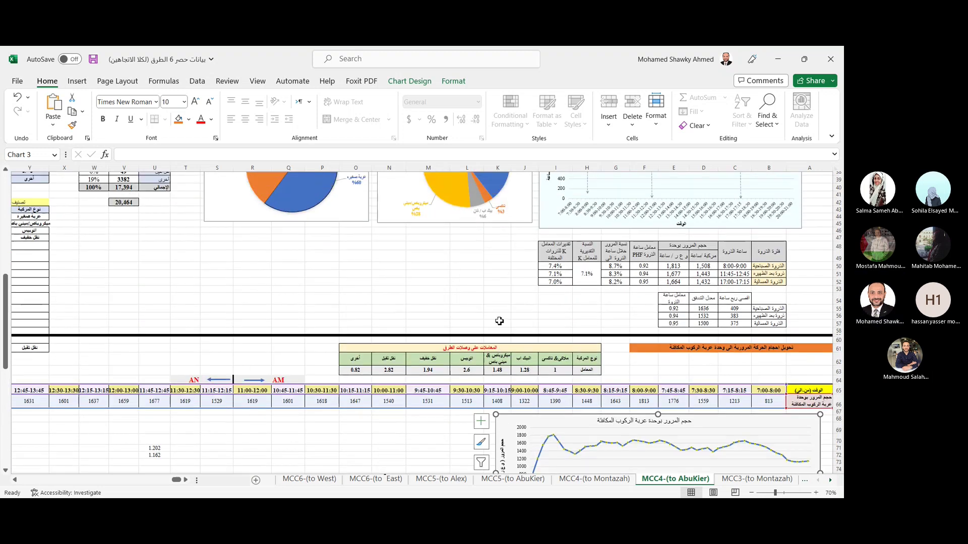
Browse the count sheets from MCC3-(to Montazah) back through the MCC4, MCC5 and MCC6 directions, ending on MCC6-(to West)
click(767, 485)
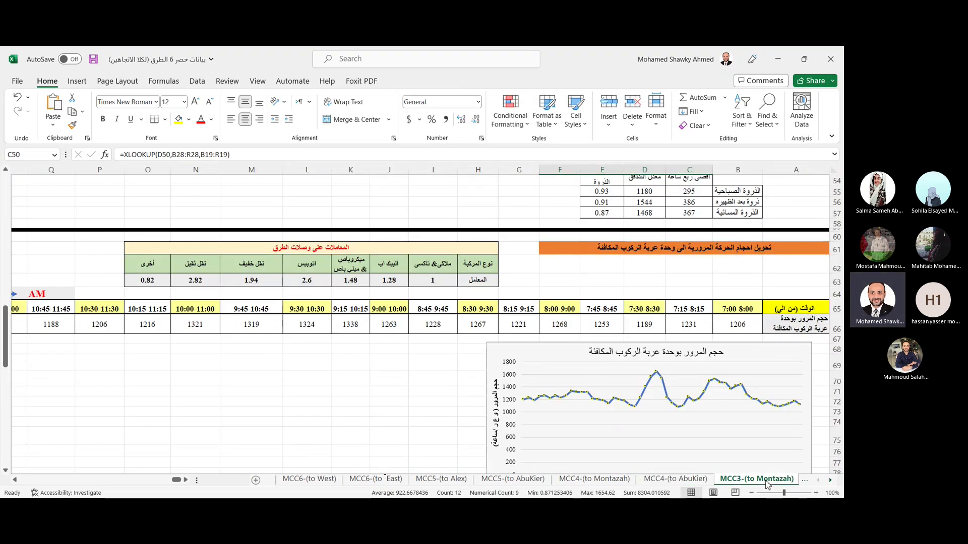
click(684, 484)
click(595, 478)
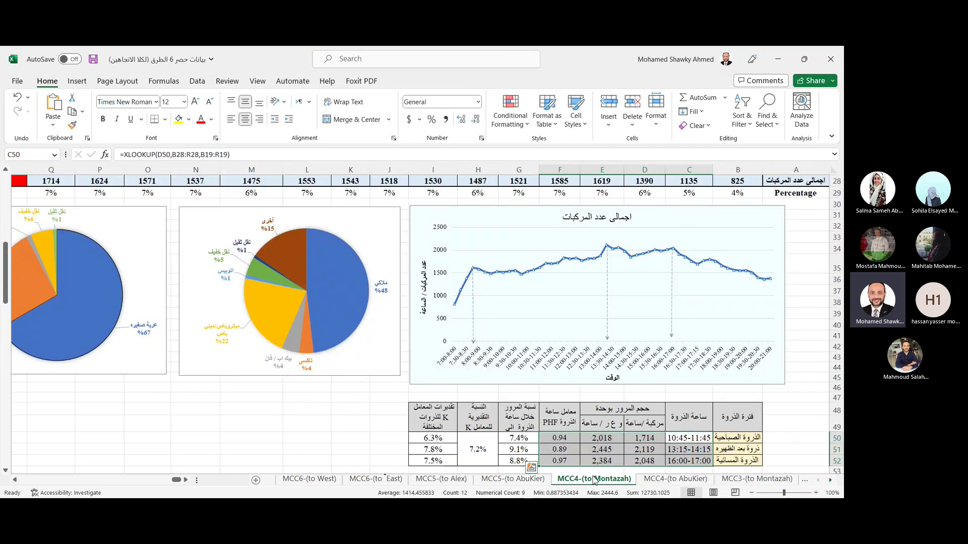
click(522, 480)
click(442, 480)
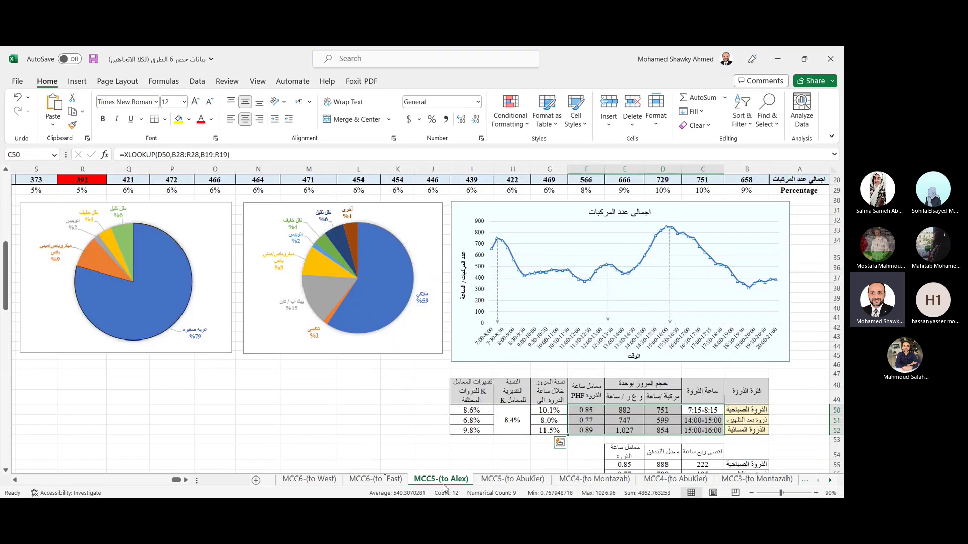
click(377, 480)
click(326, 480)
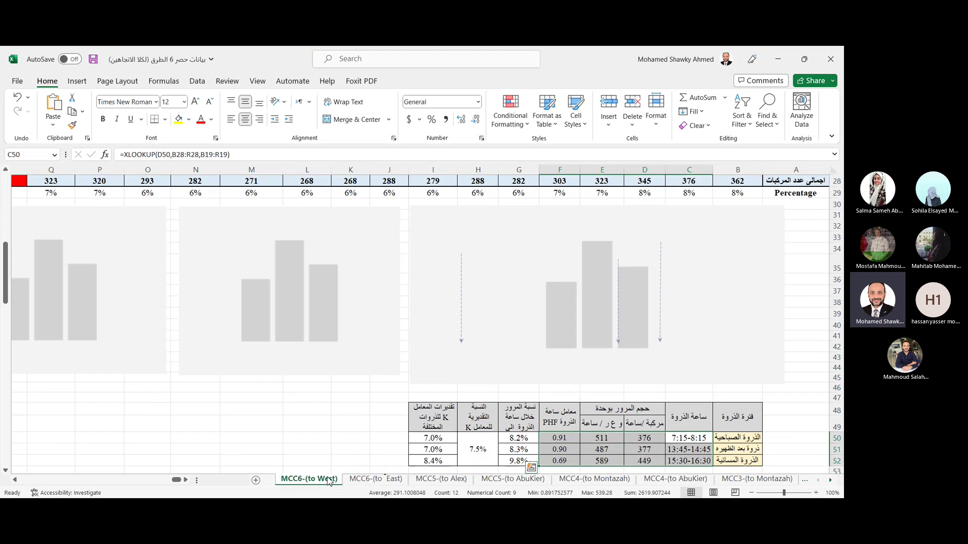
On MCC6-(to West), highlight the quarter-hour counts of all vehicle types (rows 8-15), plus the individual counts for 7:00 and 7:15
scroll(335, 464, down, 6)
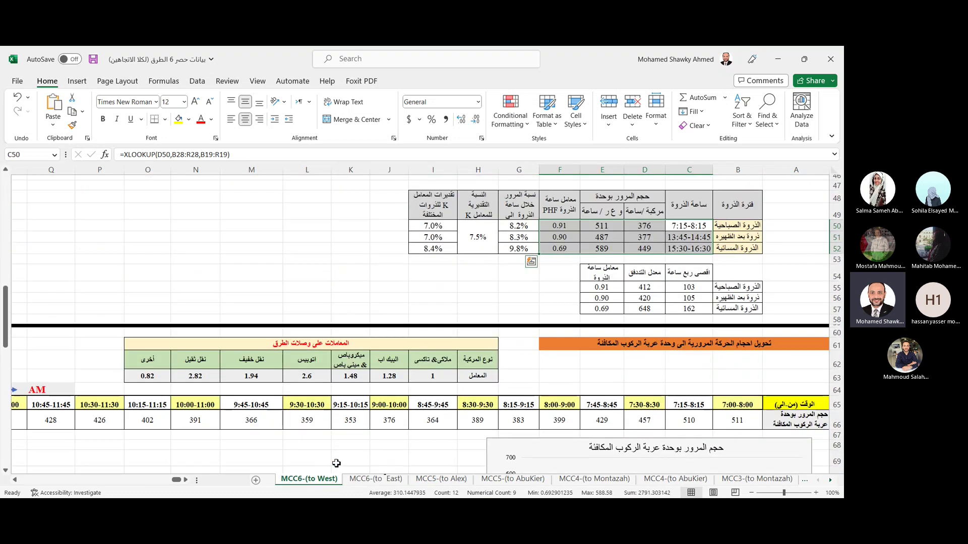
scroll(337, 463, up, 9)
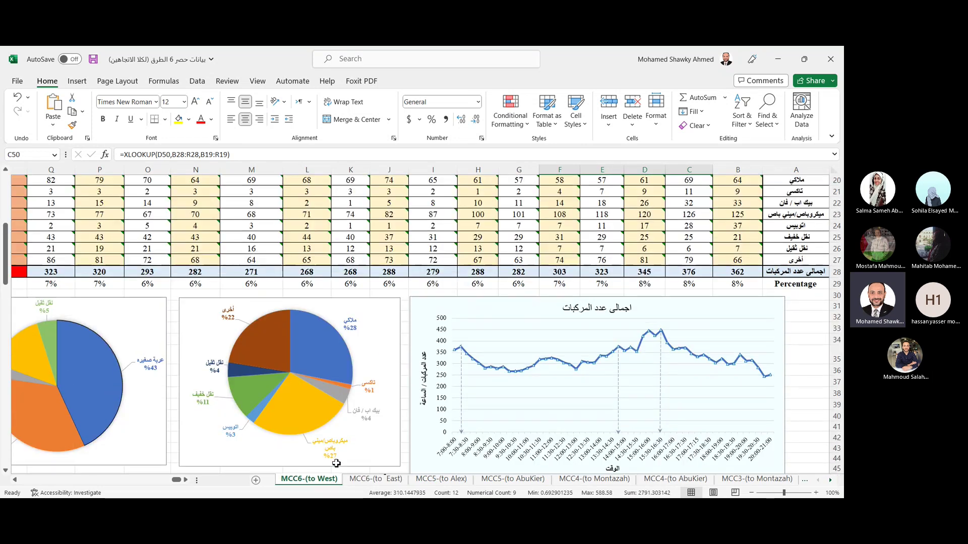
scroll(336, 463, up, 4)
scroll(336, 464, up, 3)
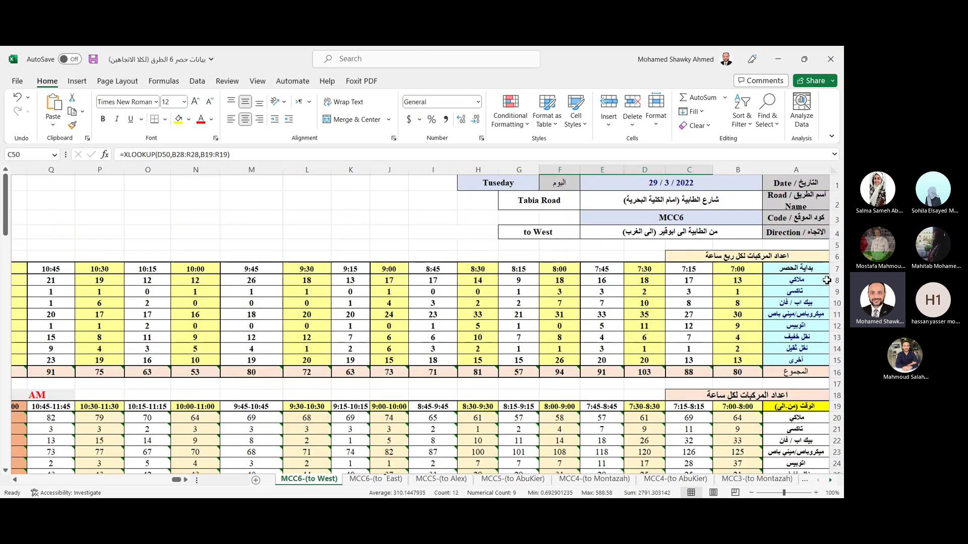
drag(835, 281, 815, 359)
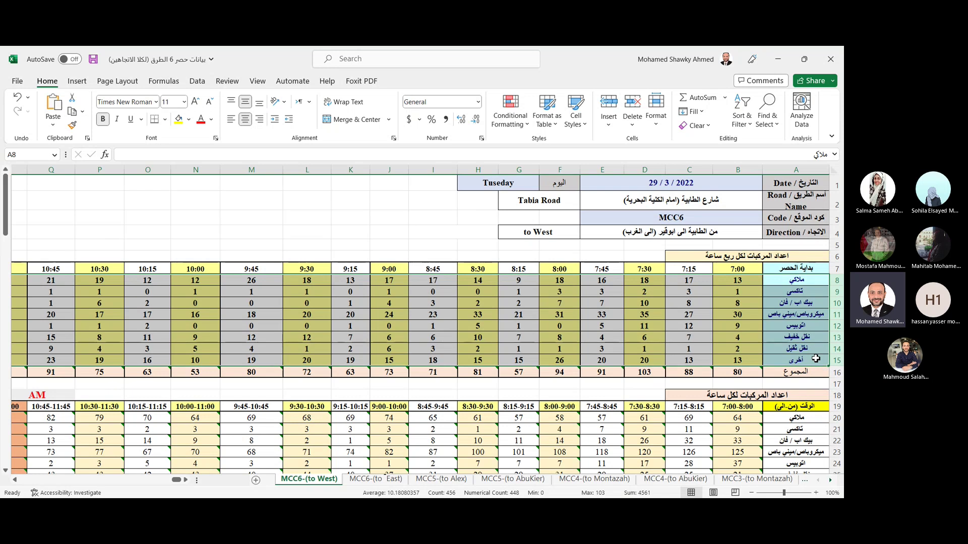
drag(737, 281, 737, 354)
drag(688, 280, 690, 337)
Examine the hourly totals, charts, peak-hour tables and unit conversion section of MCC6-(to West), and select the 7:00 taxi count (B9)
scroll(697, 348, down, 2)
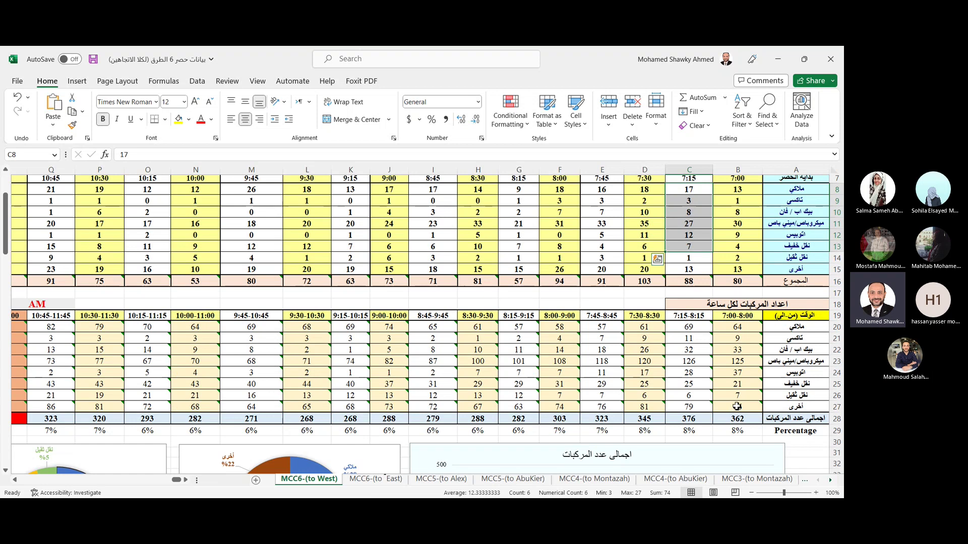
scroll(737, 406, down, 18)
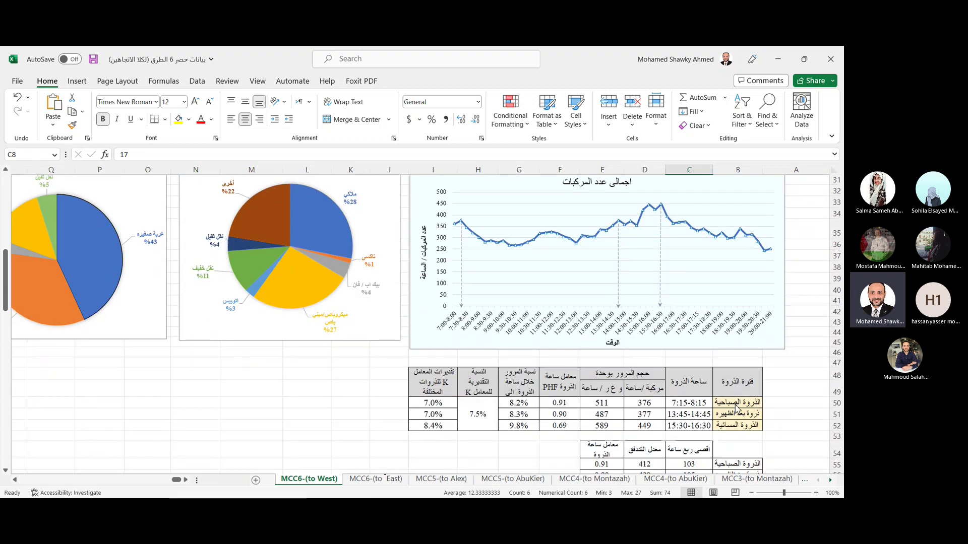
scroll(737, 407, up, 18)
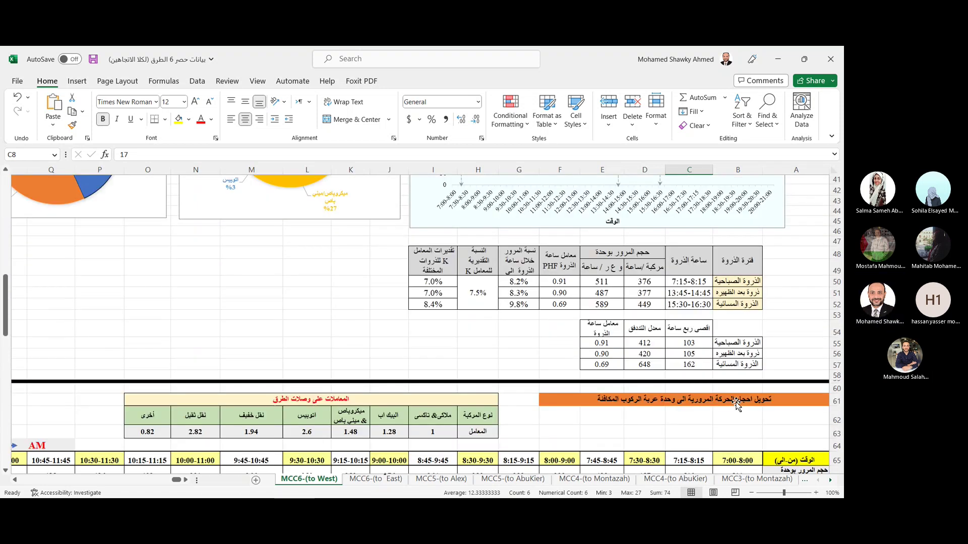
scroll(736, 402, up, 2)
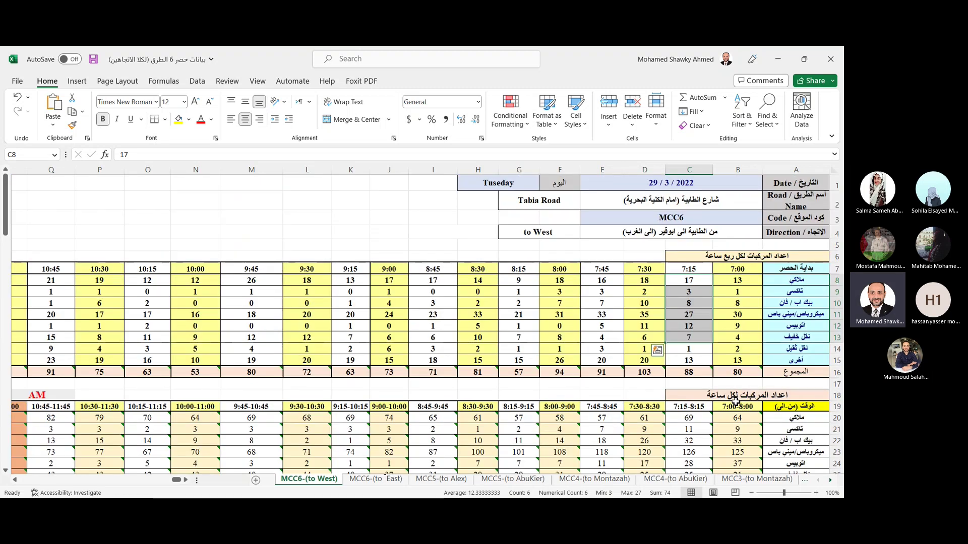
click(745, 295)
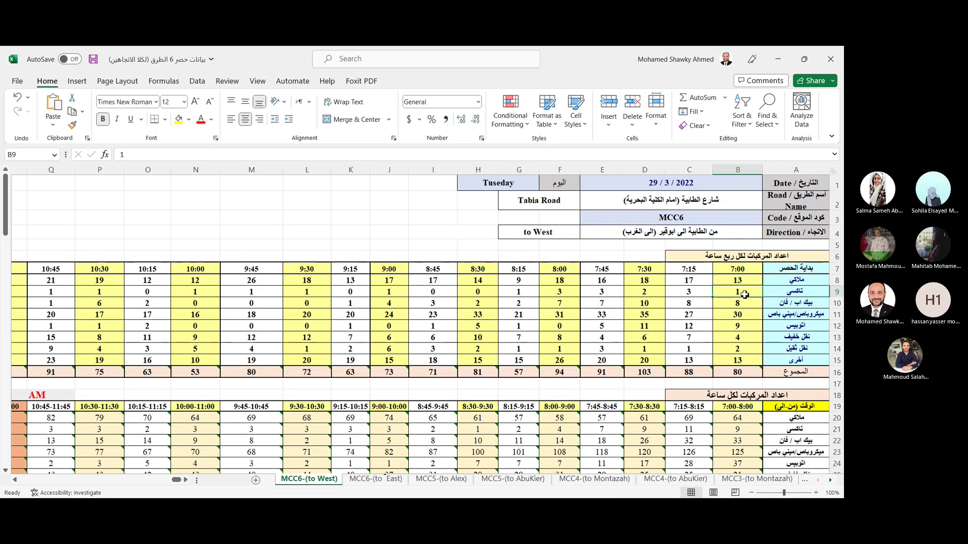
Browse the MCC4-(to Montazah), MCC5-(to AbuKier) and MCC5-(to Alex) sheets, ending on MCC6-(to East)
click(593, 479)
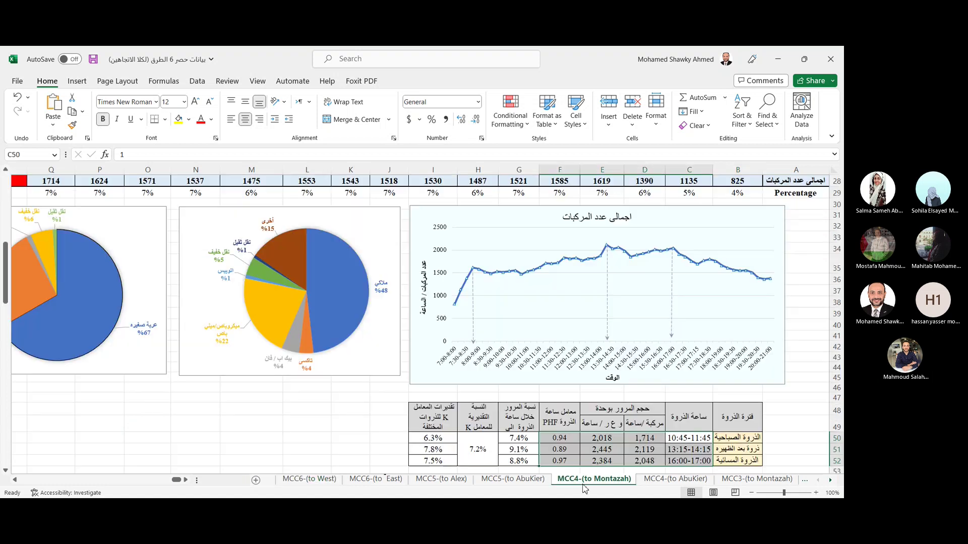
click(519, 480)
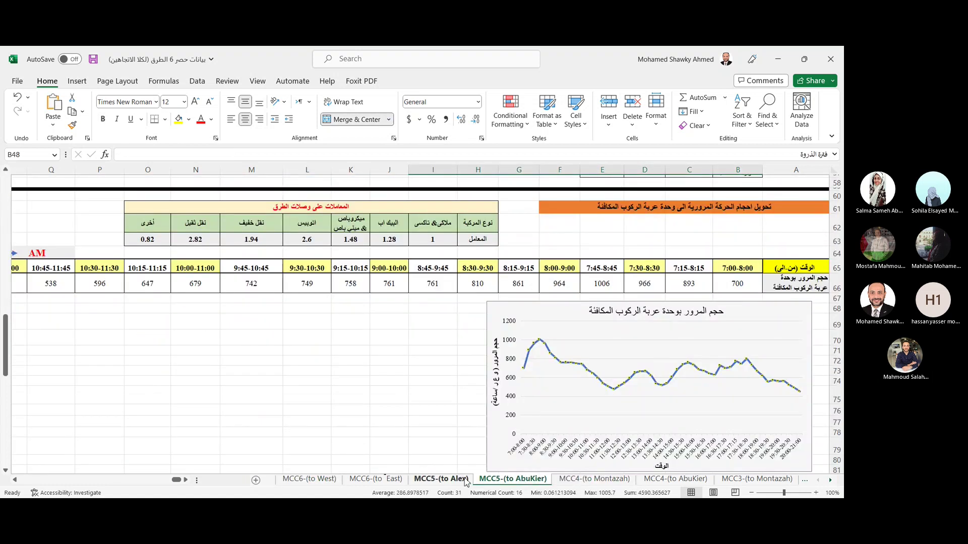
click(441, 479)
click(375, 478)
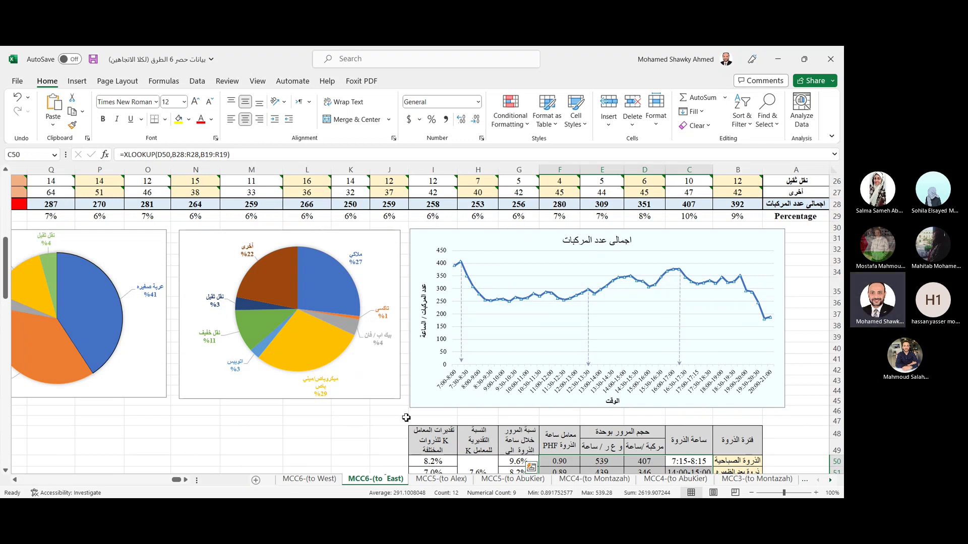
Review the hourly totals and volume chart on MCC6-(to East), and inspect the morning peak period and its hour (B50, C50)
scroll(408, 417, up, 2)
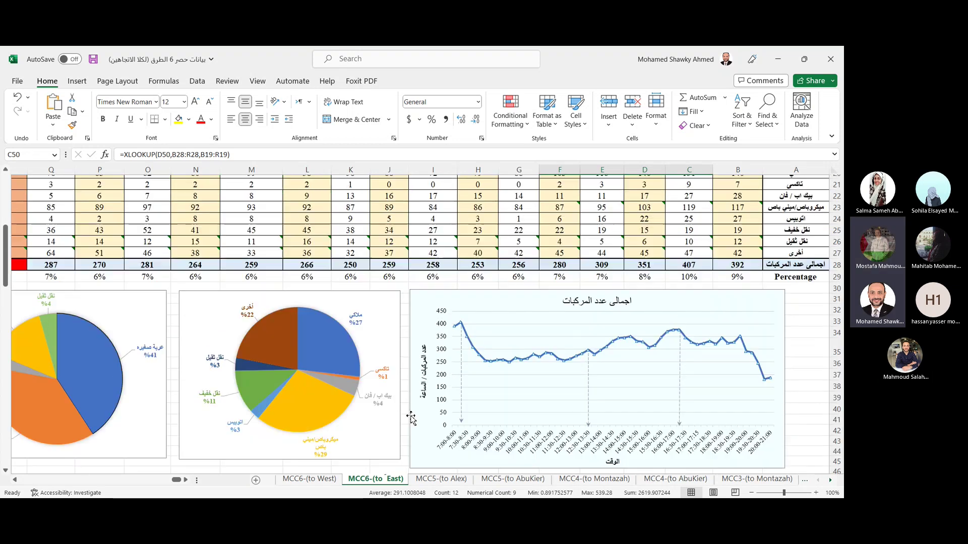
scroll(411, 419, up, 4)
scroll(411, 419, down, 11)
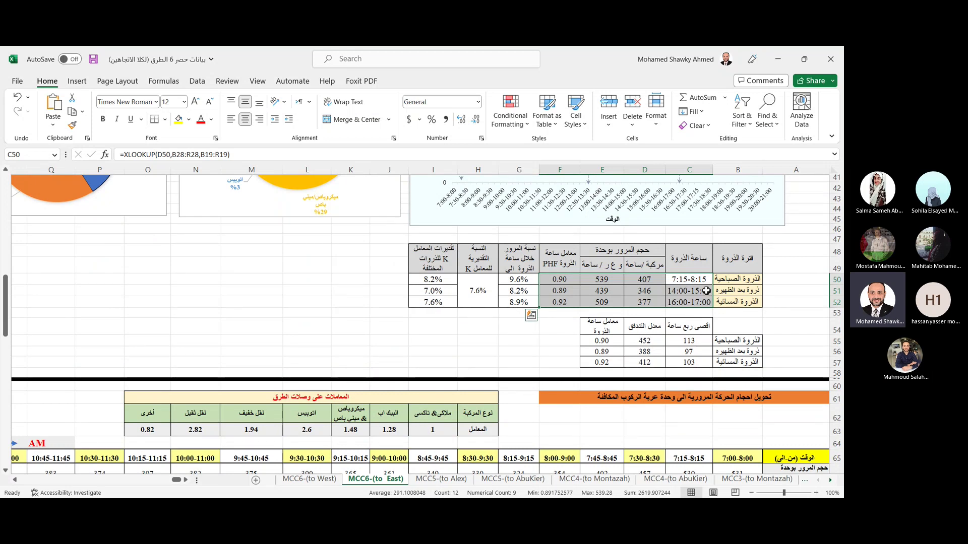
click(732, 280)
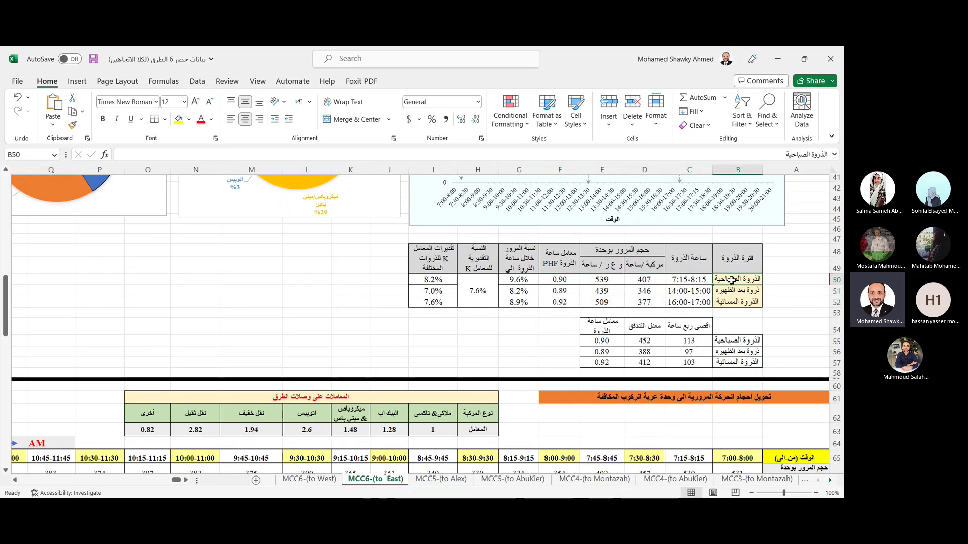
click(704, 282)
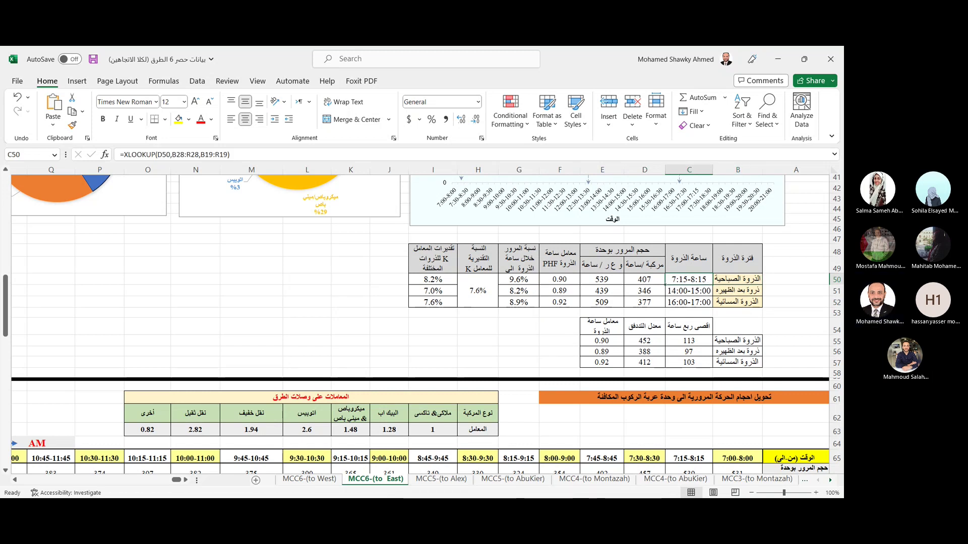
Inspect the morning peak's volumes, PHF, K factor and traffic percentage (D50:H50), and highlight the whole peak-hour table (B48:I52)
click(815, 493)
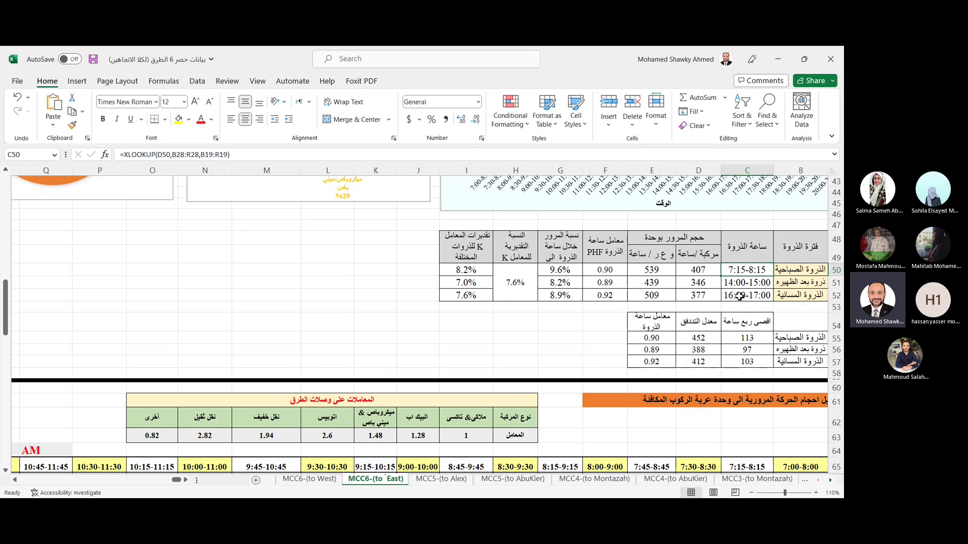
click(697, 270)
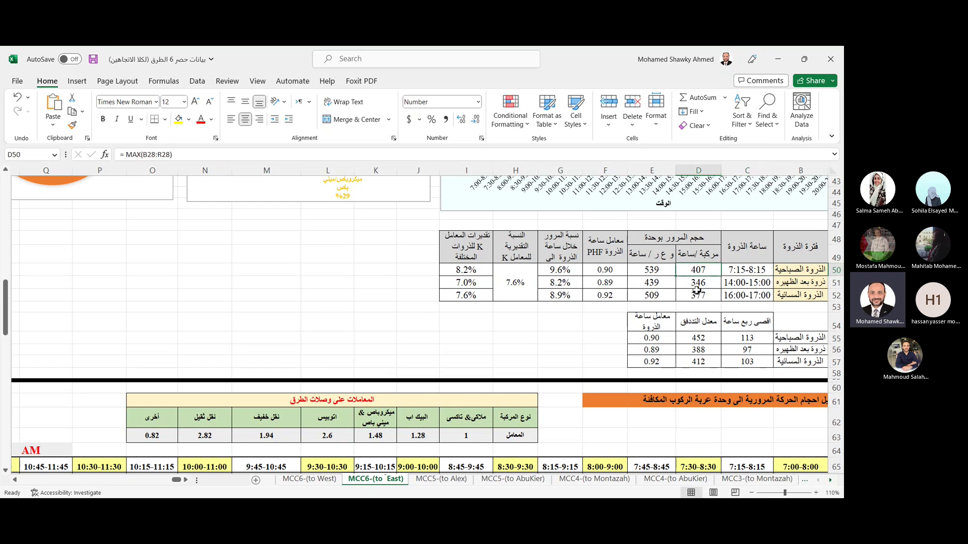
click(652, 271)
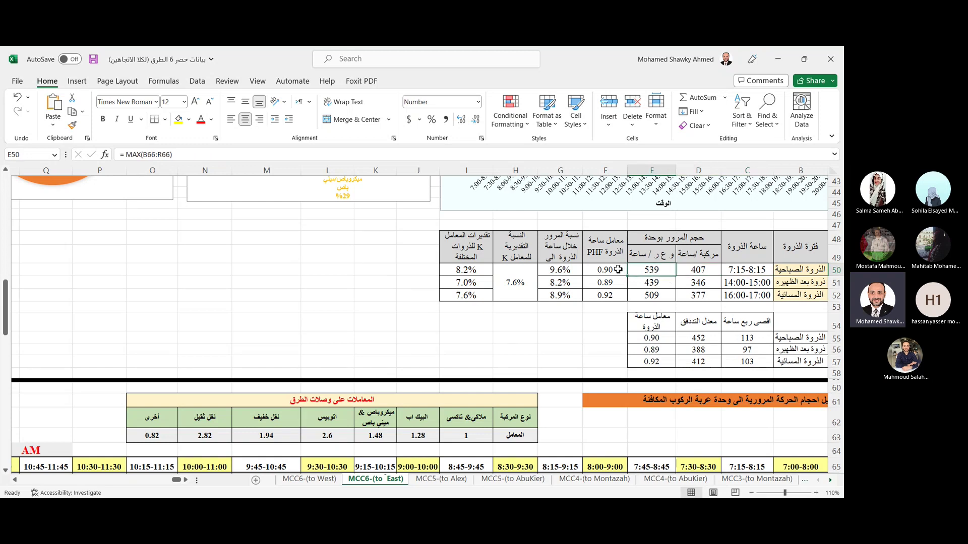
click(618, 270)
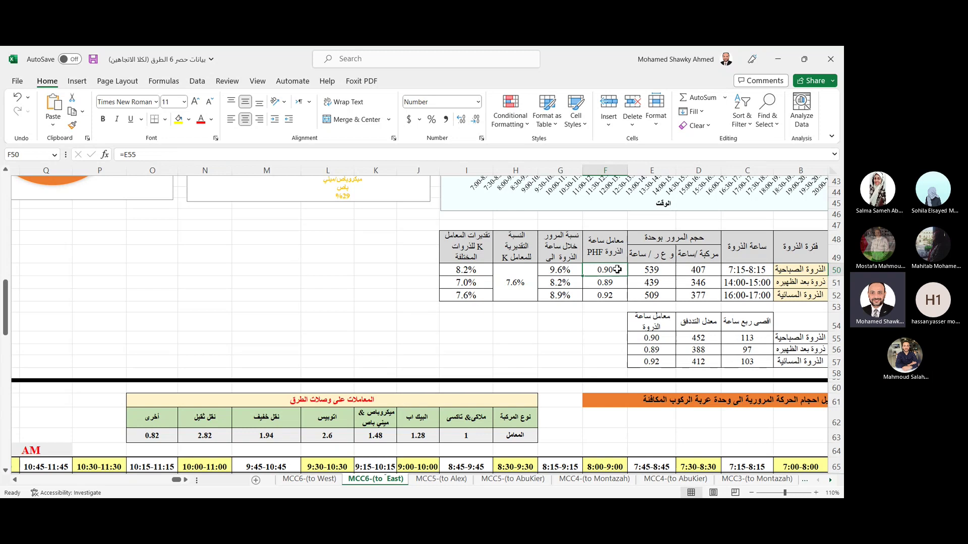
click(518, 277)
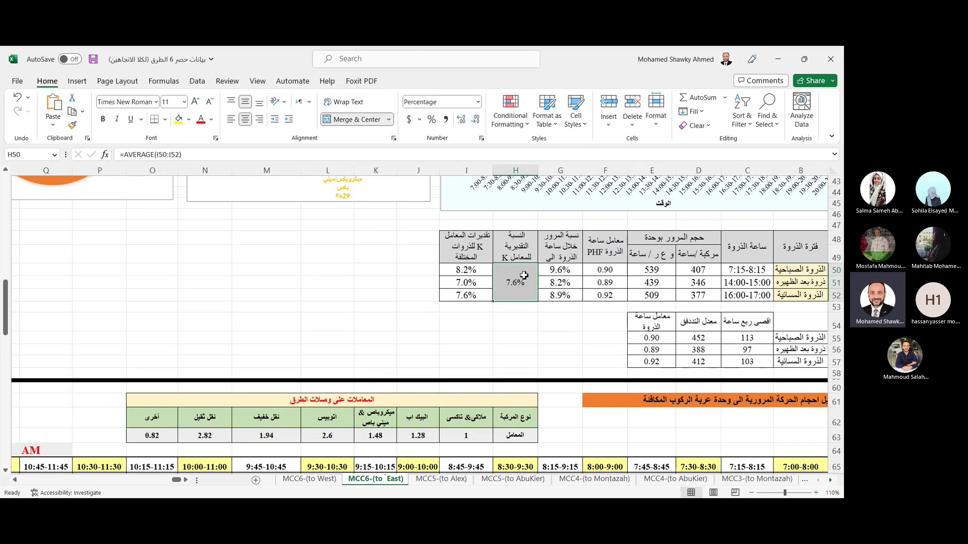
click(559, 270)
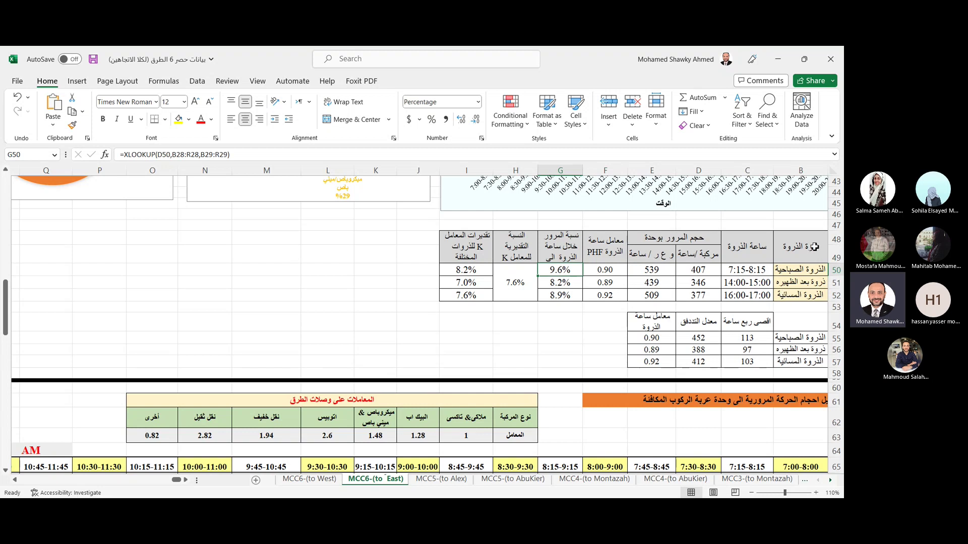
drag(811, 246, 483, 300)
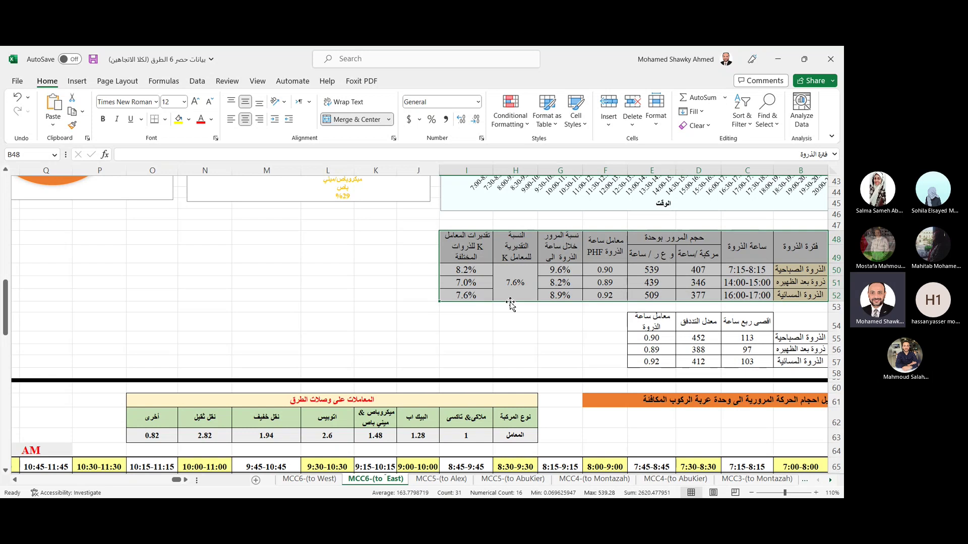
Inspect the morning peak's maximum quarter-hour, flow rate and peak hour factor formulas (C55:E55) in the smaller table
click(657, 342)
click(735, 340)
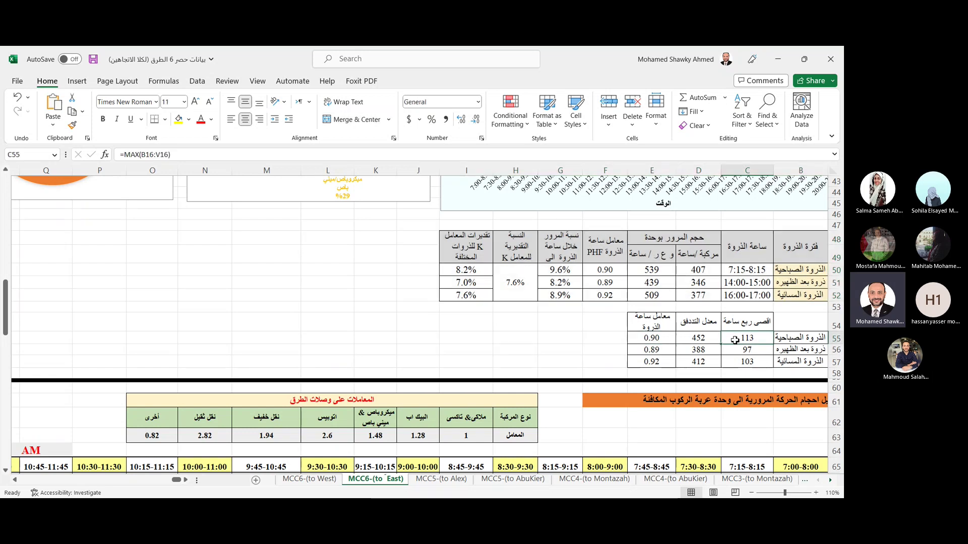
click(698, 338)
click(655, 338)
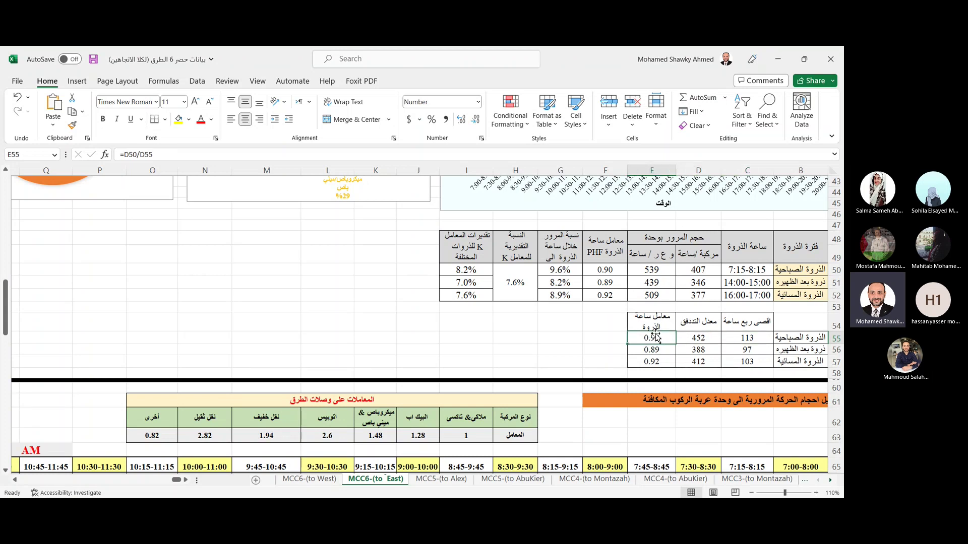
scroll(657, 293, up, 2)
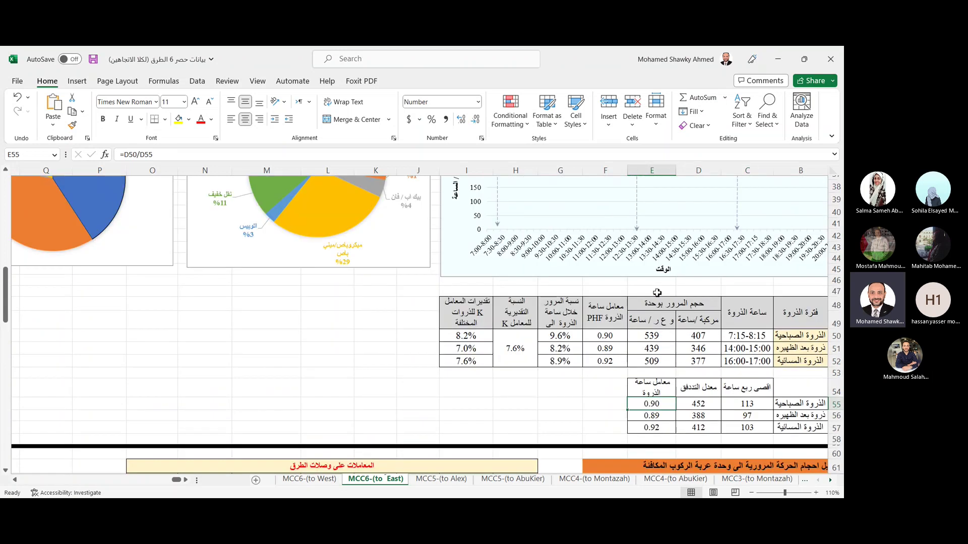
scroll(656, 293, down, 2)
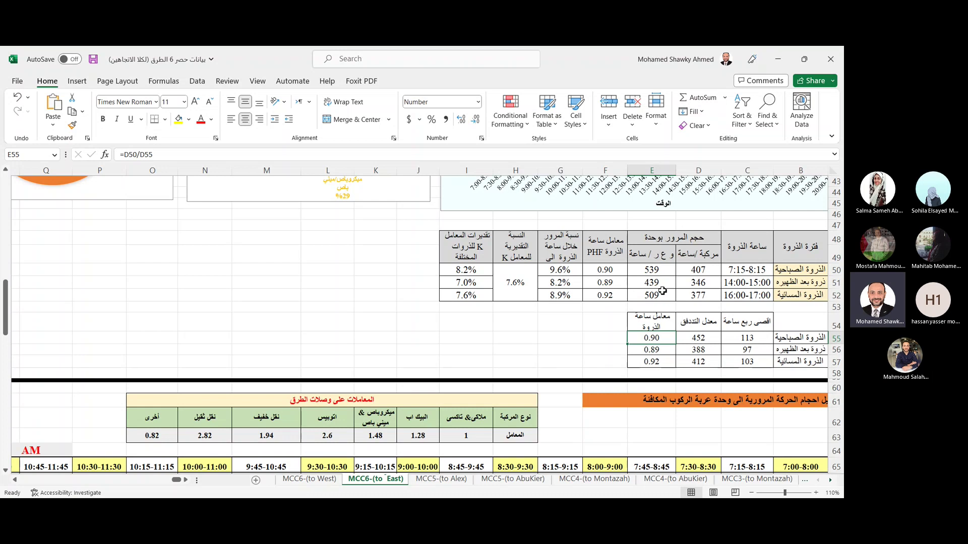
Compare the morning peak's passenger-car-unit volume (E50) with its PHF (F50) and the volume heading (D48), finishing on blank cell F62
click(653, 272)
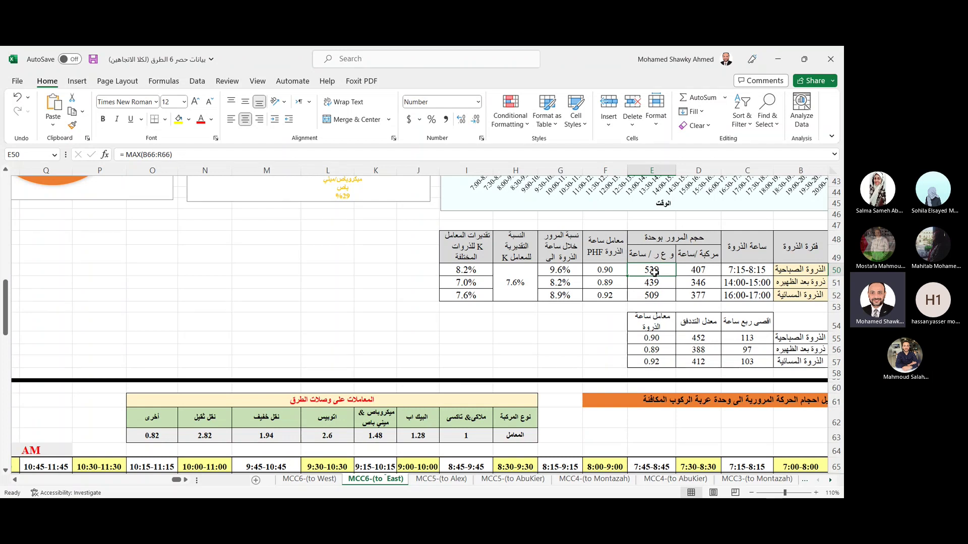
click(606, 275)
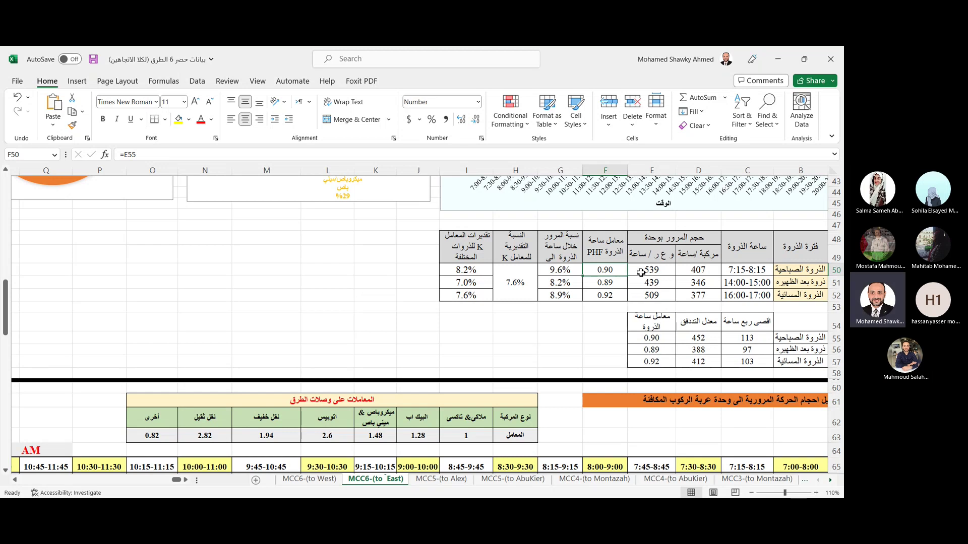
click(676, 239)
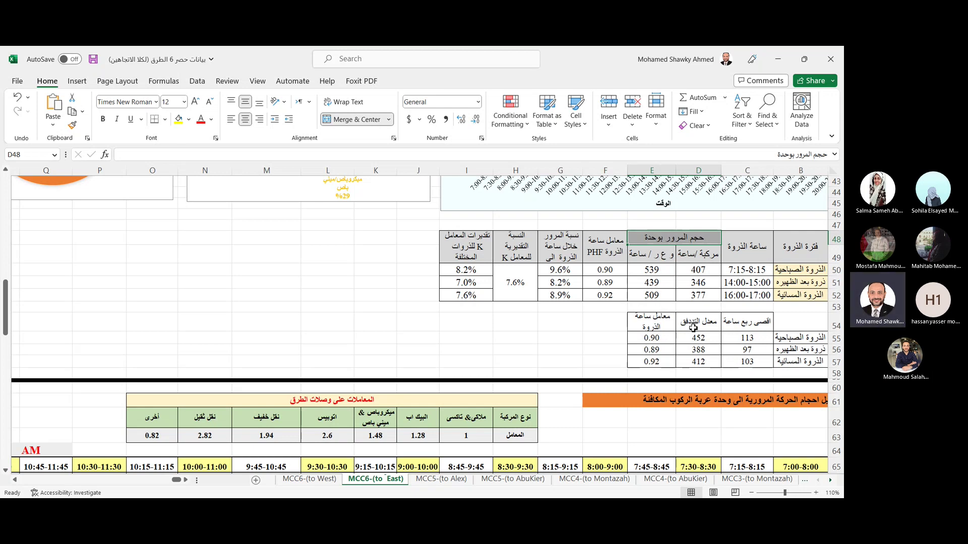
click(645, 270)
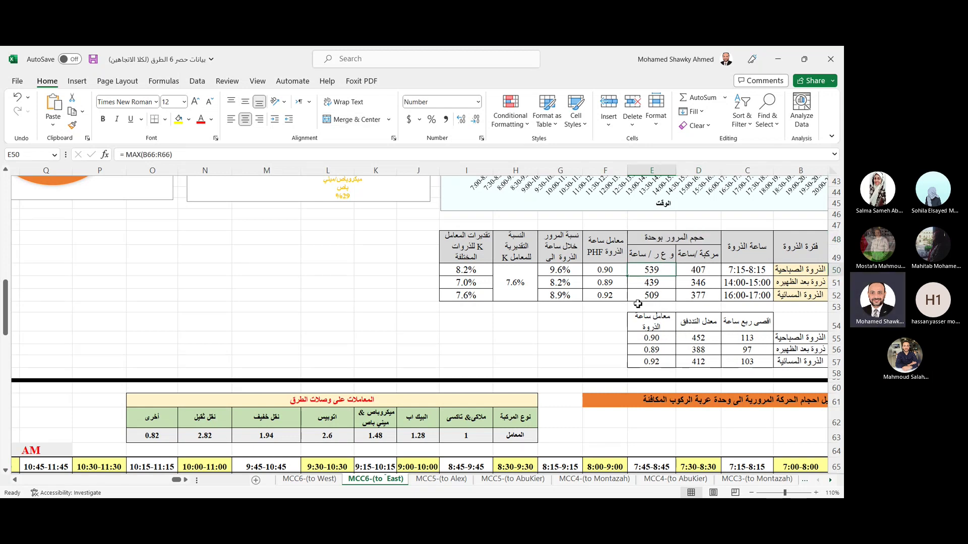
click(605, 272)
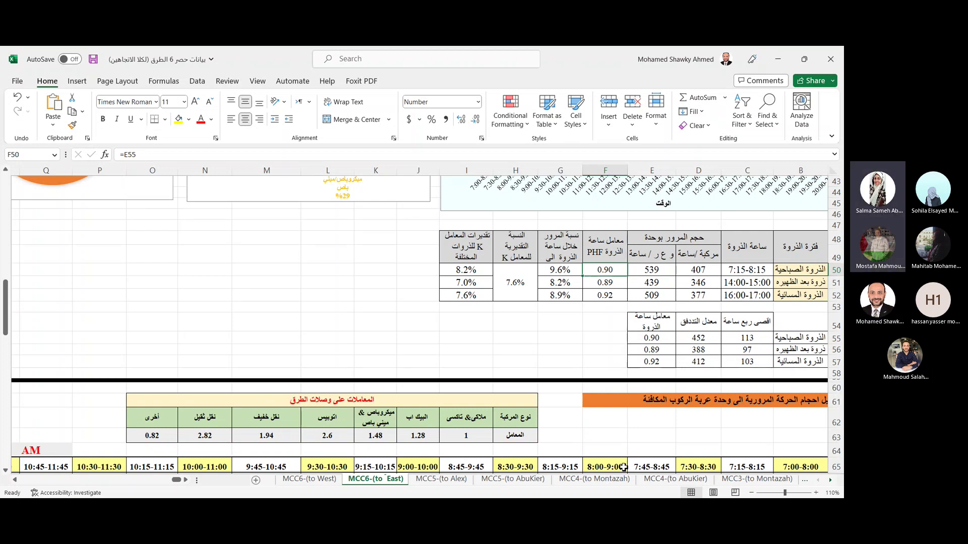
click(594, 427)
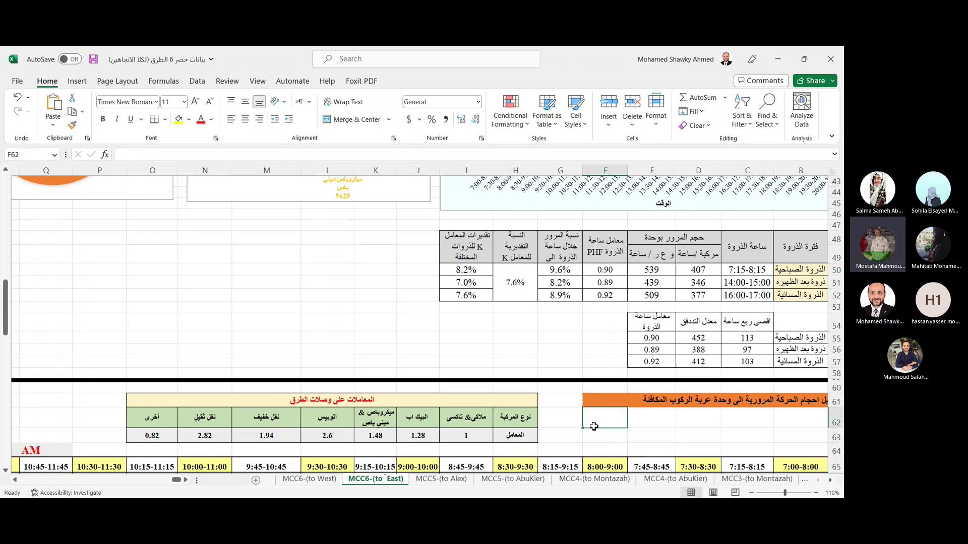